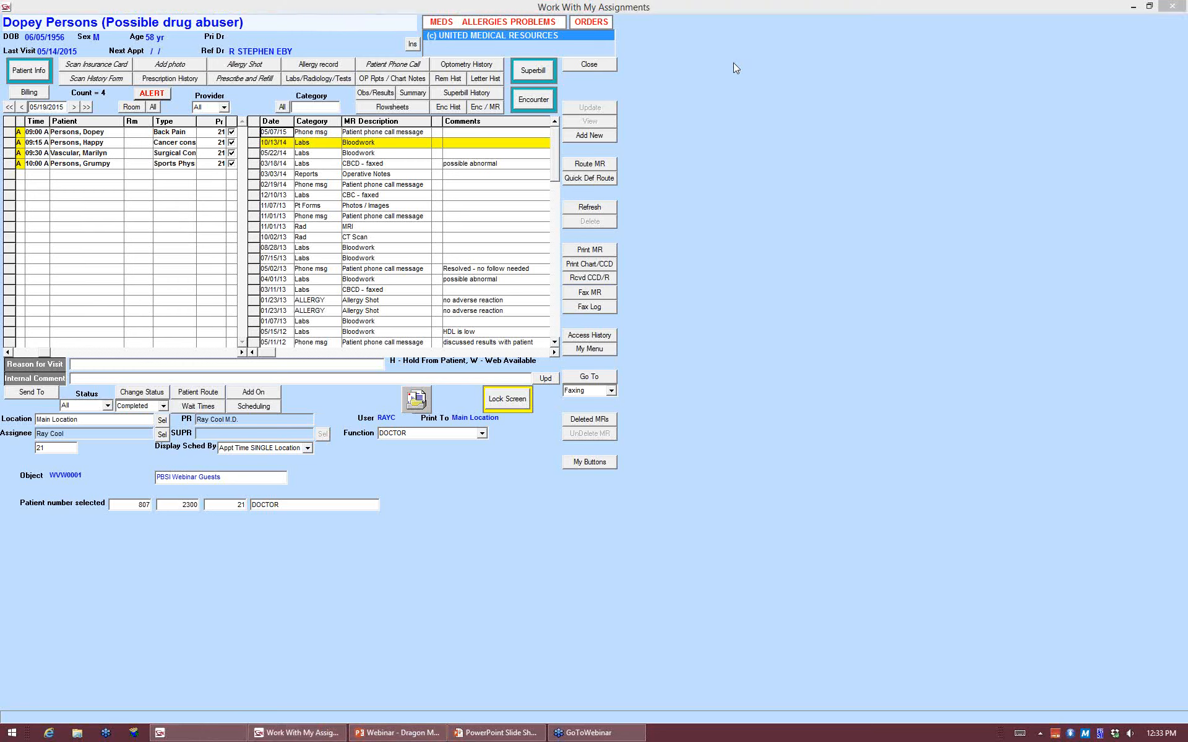
Open the Back Pain encounter of the 09:00 appointment and bring up its dictation window.
left_click(79, 133)
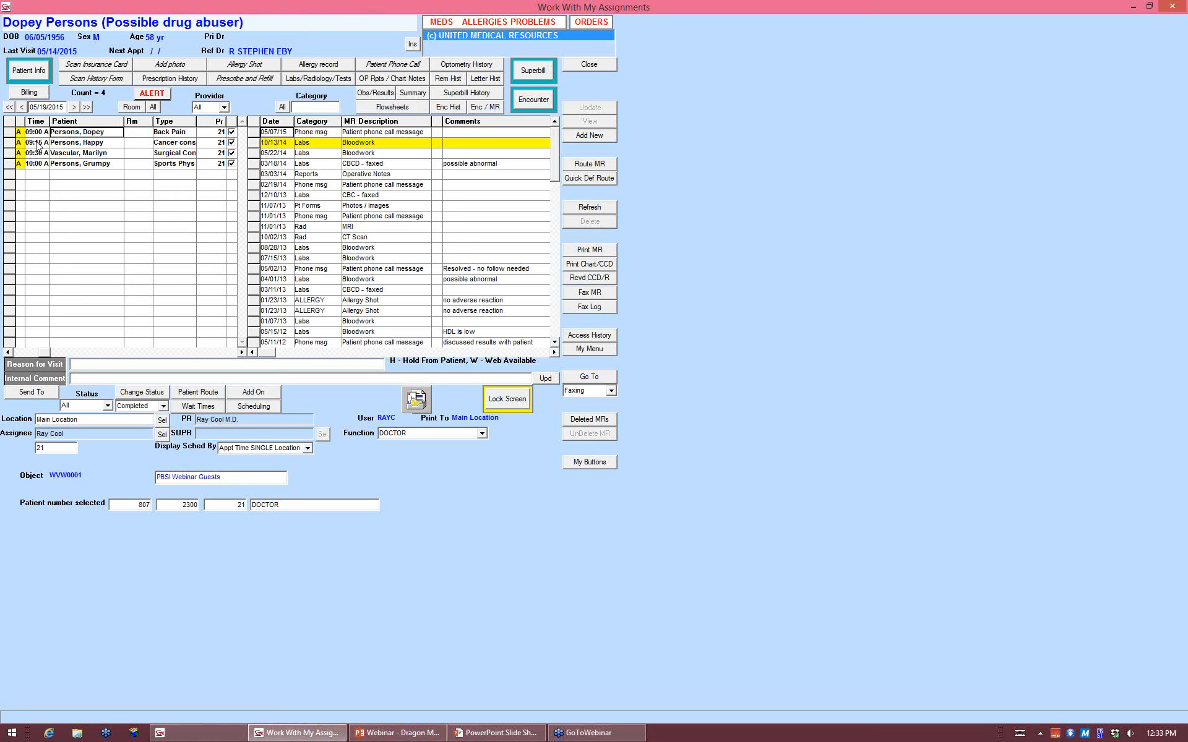
left_click(535, 101)
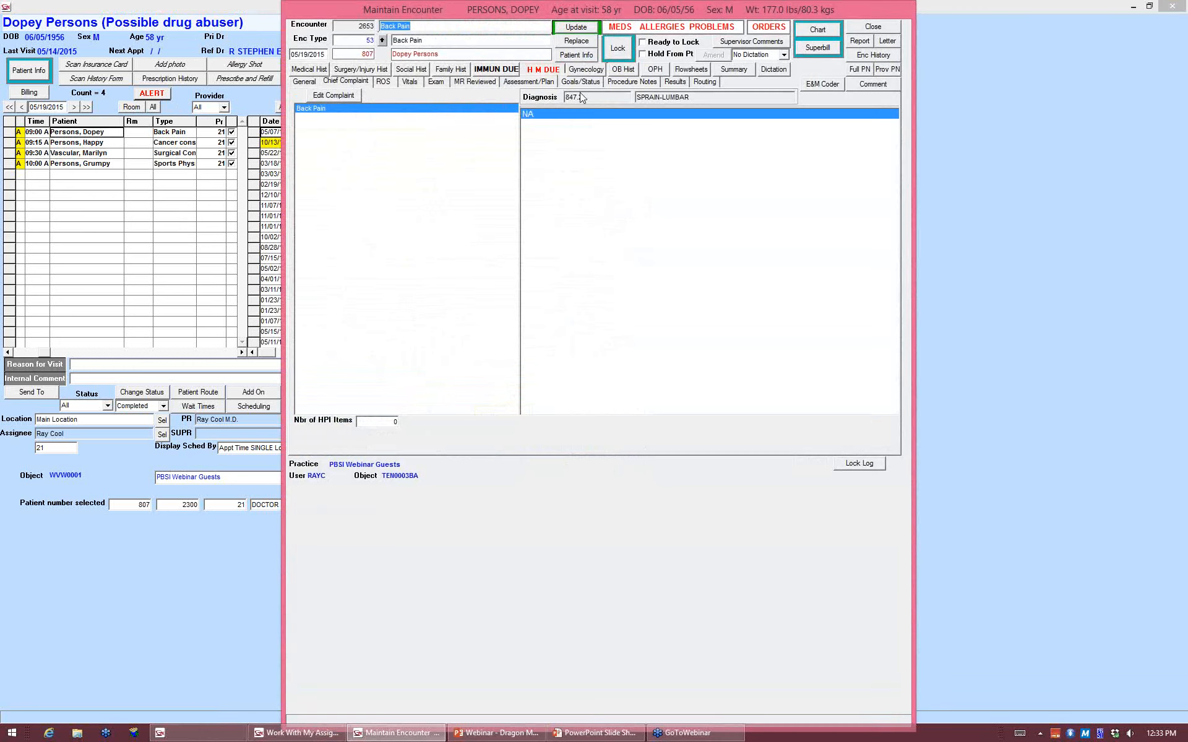
left_click(1007, 2)
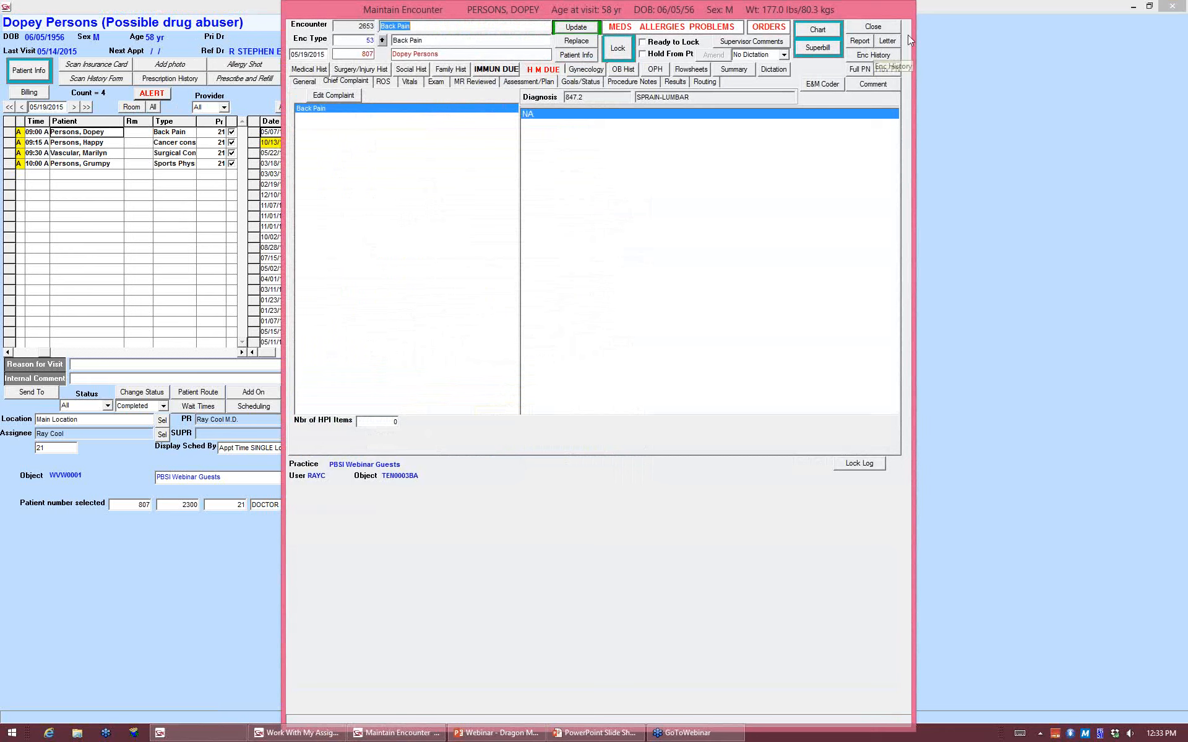
left_click(773, 69)
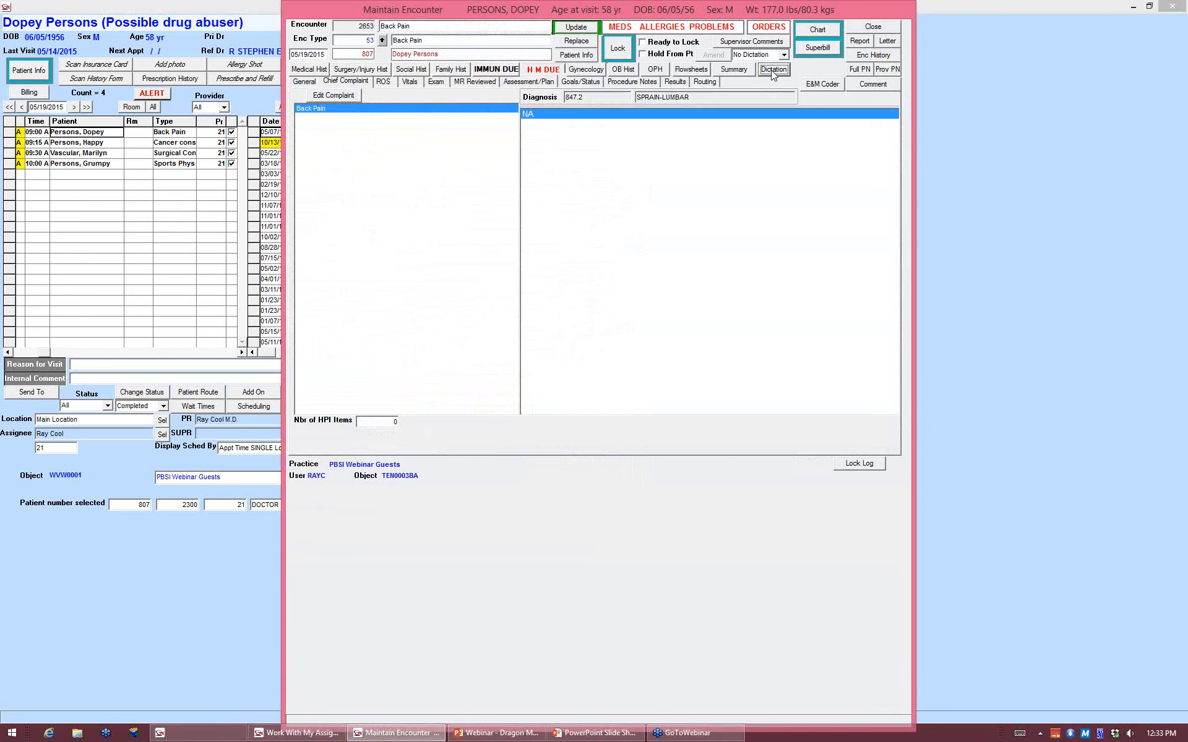
Dictate the hernia evaluation and BP 210/180 lines into the note, followed by the exam template from GENERAL to MUSCULOSKELETAL.
left_click(334, 262)
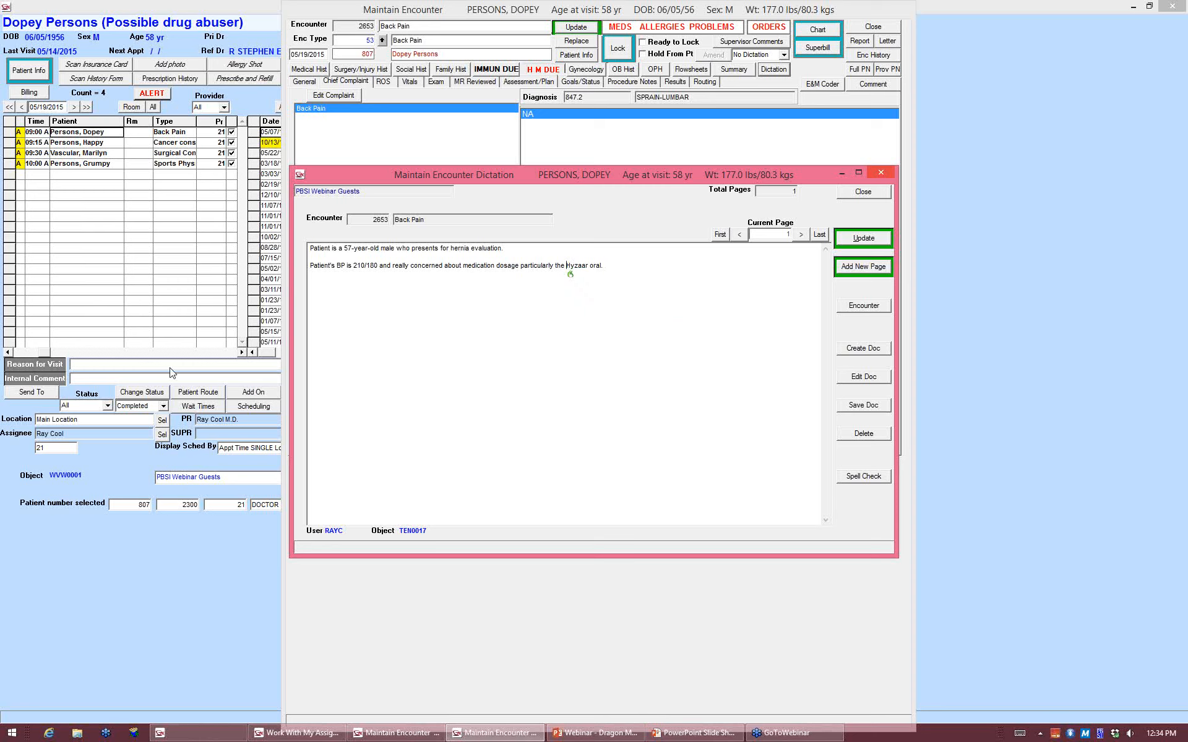
left_click(617, 269)
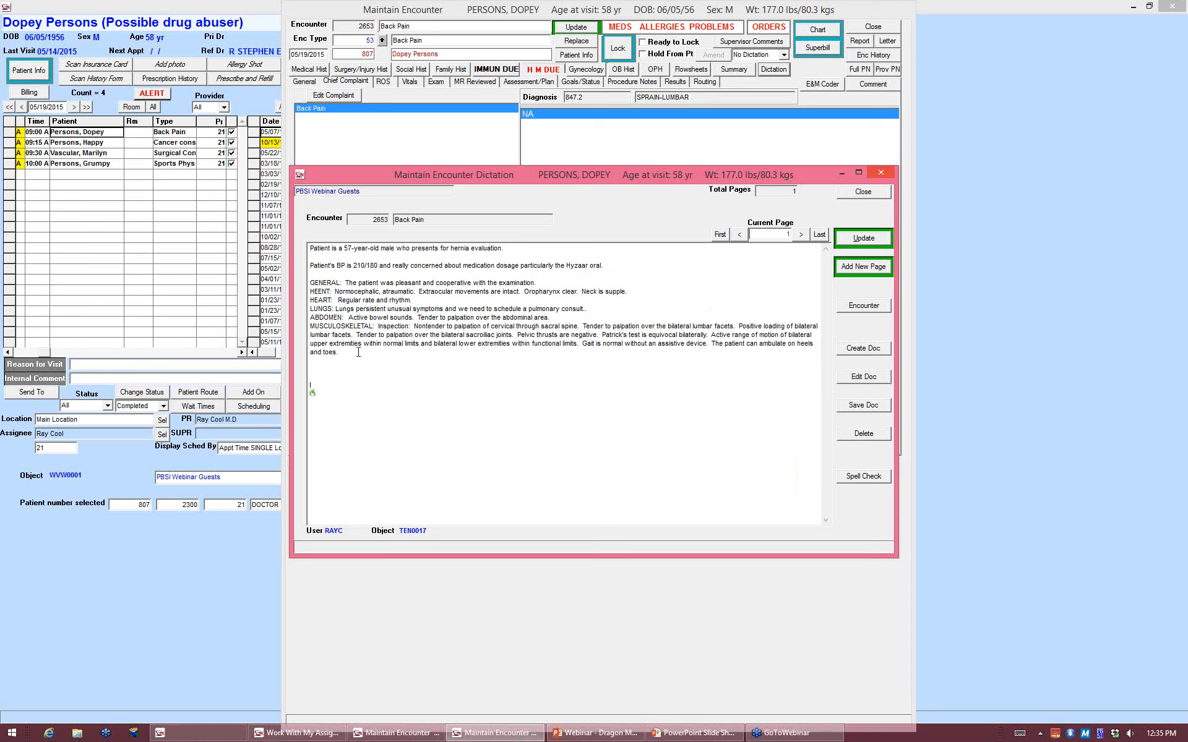
left_click_drag(334, 347, 309, 282)
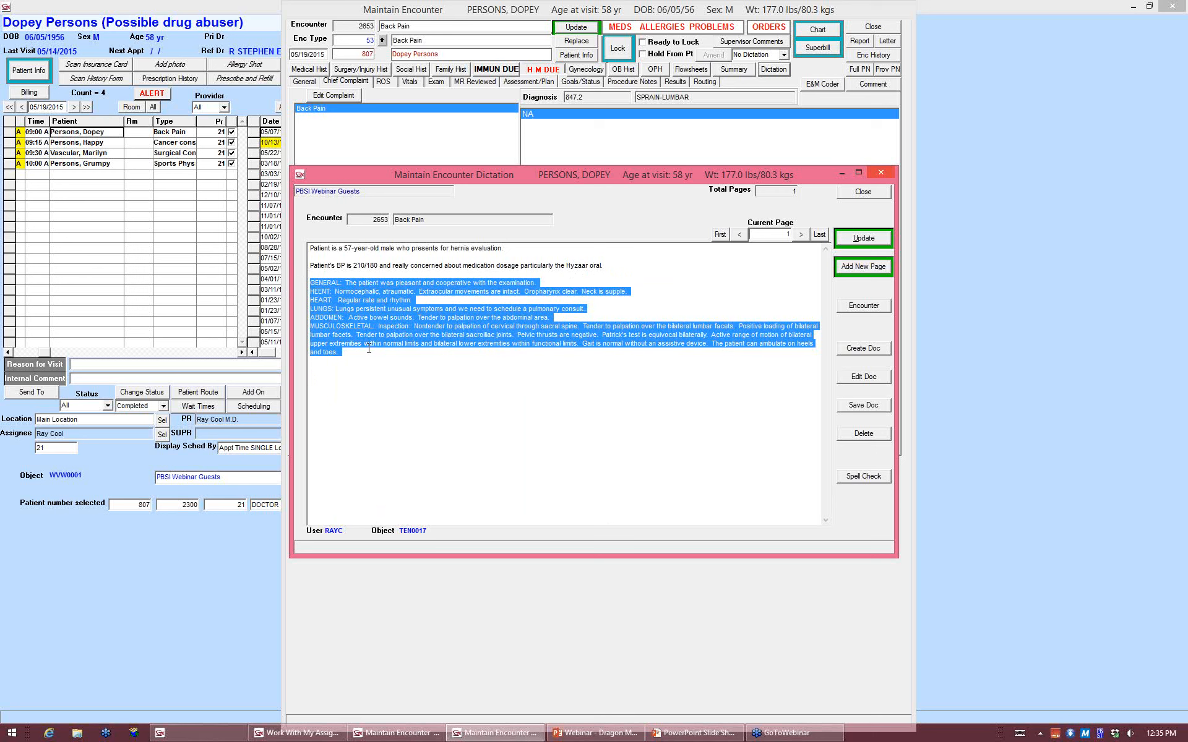
left_click(471, 308)
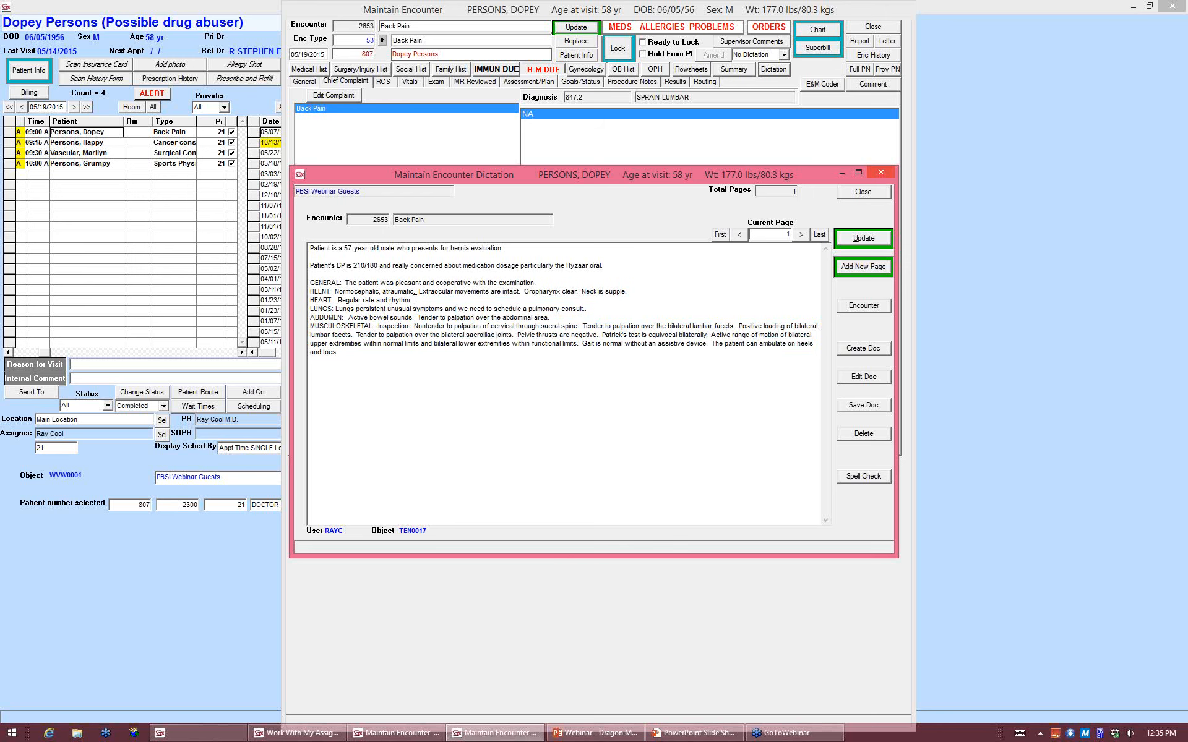
left_click_drag(415, 300, 337, 300)
left_click(363, 352)
key("Return")
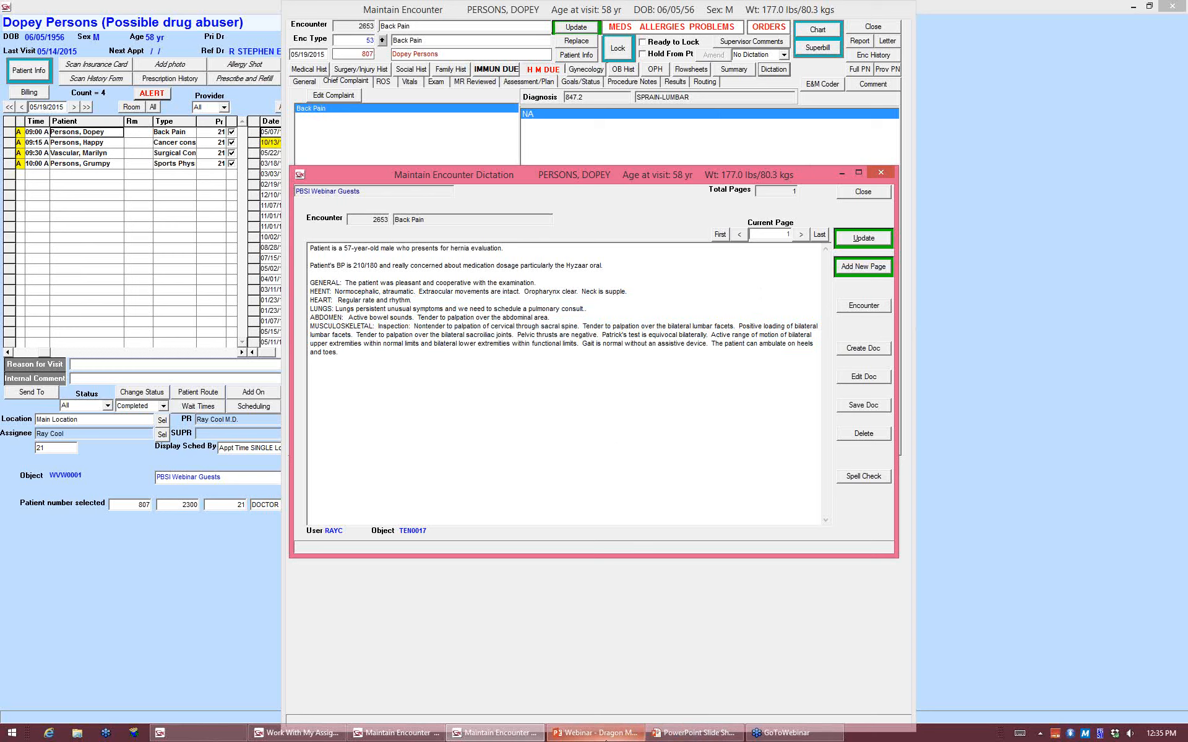
Switch to the PowerPoint slide show, view the 13 Advanced Features slide, and return to the dictation note.
mouse_move(605, 740)
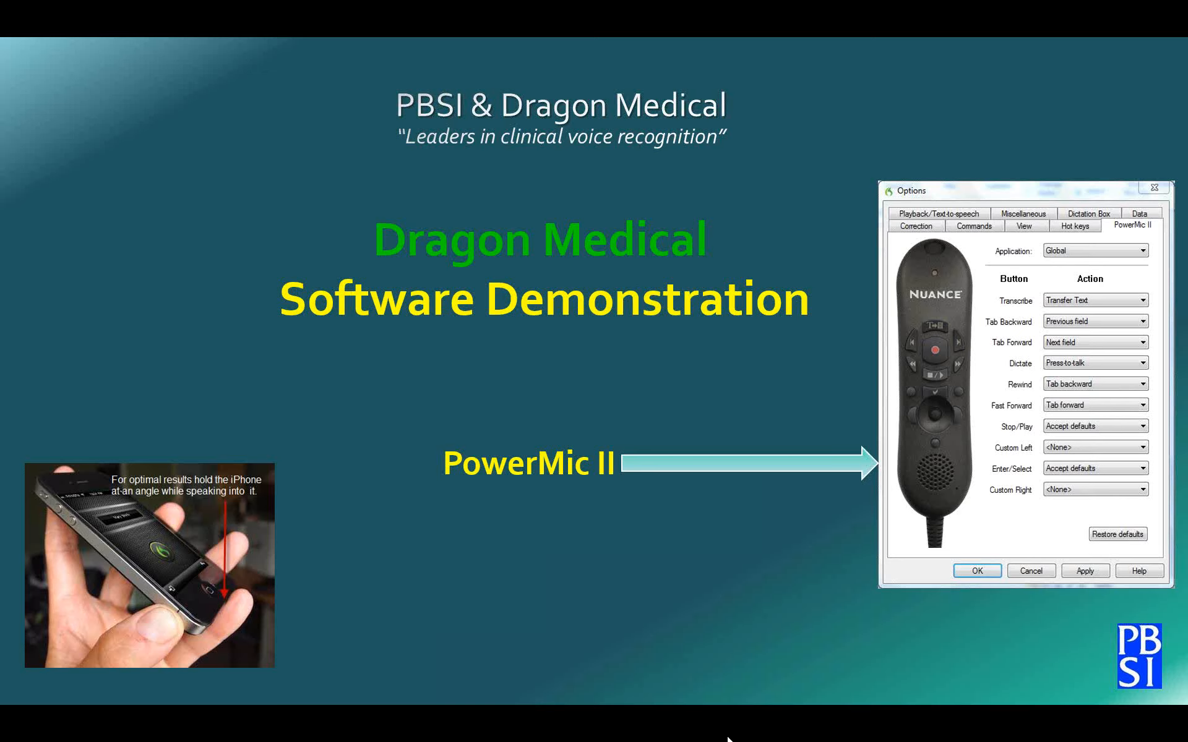
left_click(692, 733)
left_click(40, 695)
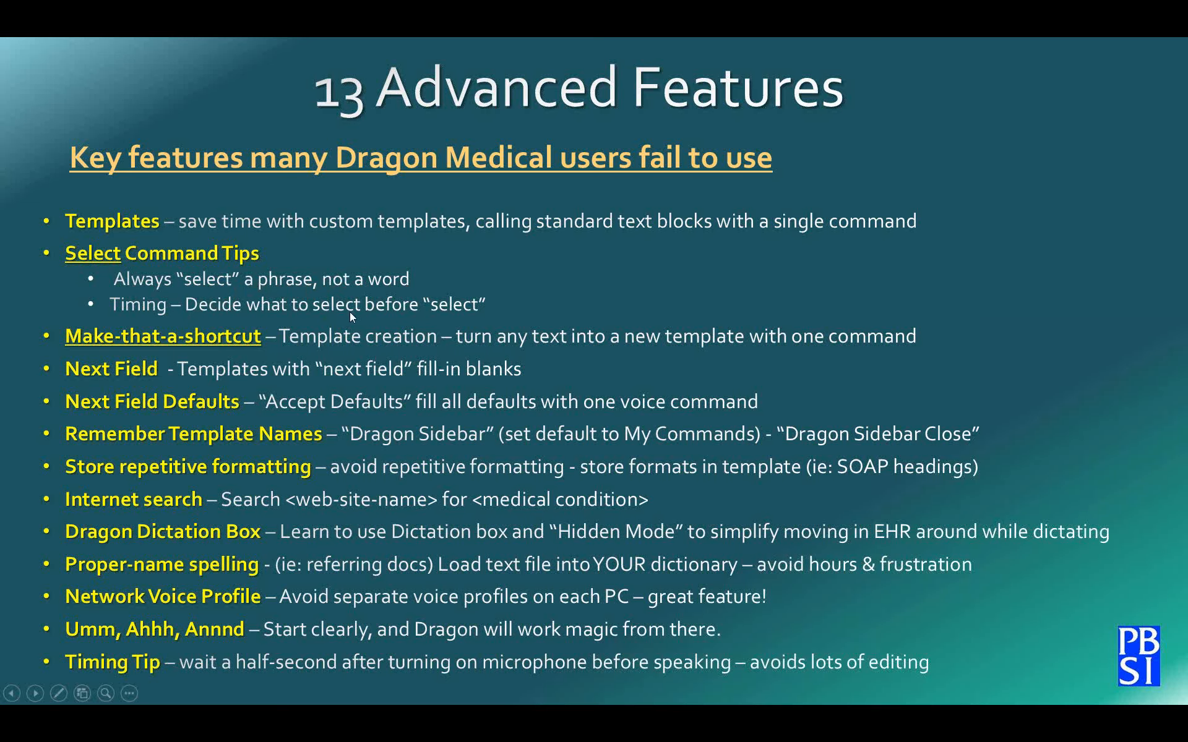
key("alt+Tab")
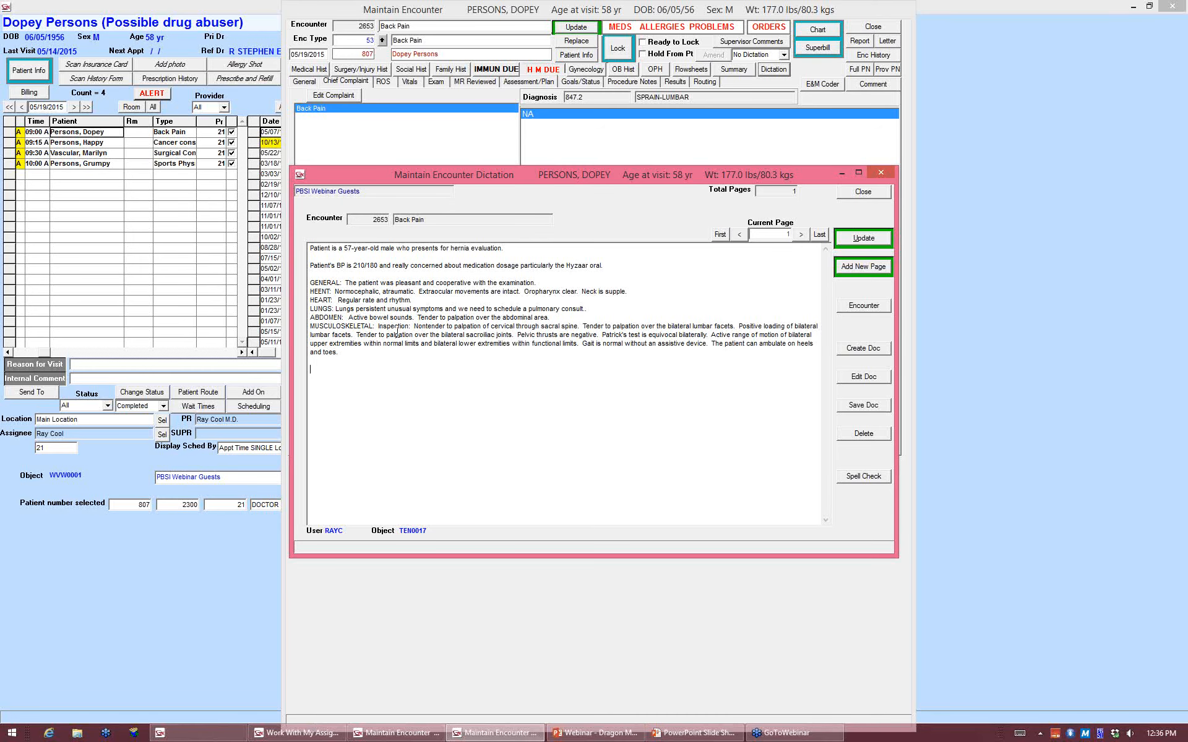
Change "bilateral lower extremities" to "bilateral upper extremities" in the musculoskeletal paragraph and remove the period after "toes".
left_click(433, 345, "shift")
left_click(334, 366)
left_click_drag(410, 351, 338, 355)
key("Delete")
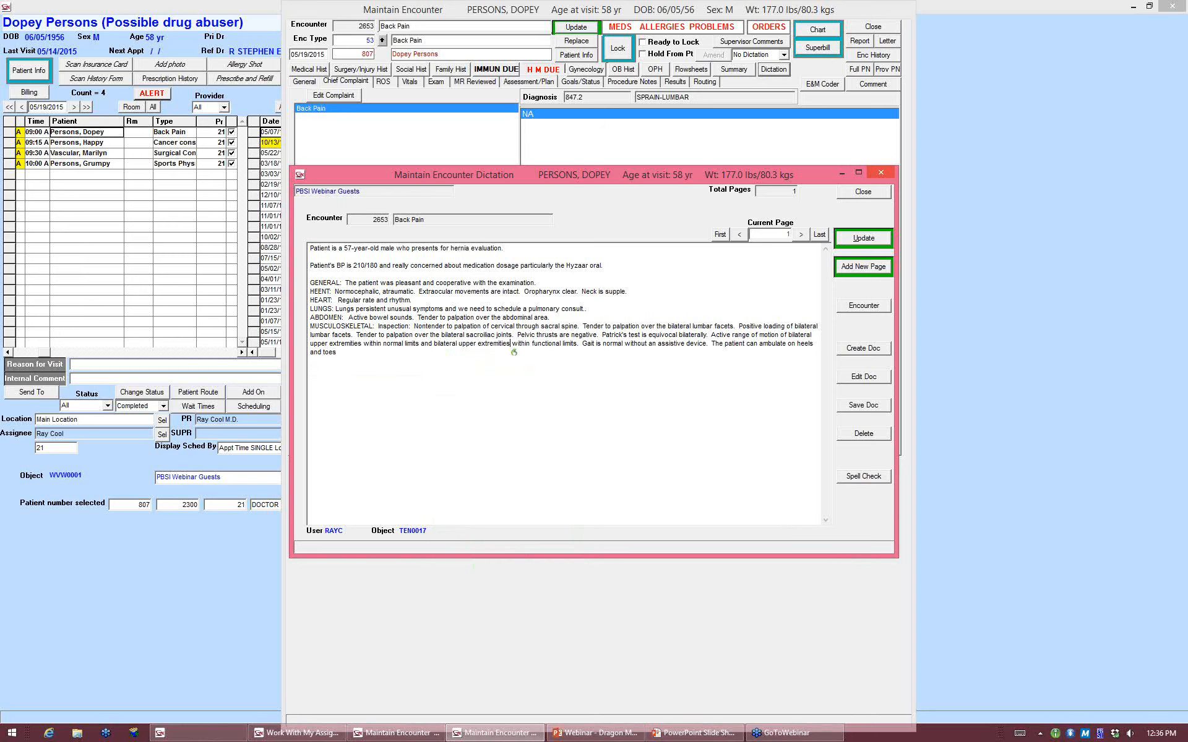
left_click(357, 369)
left_click_drag(582, 326, 555, 324)
left_click(341, 364)
Check the template tips on the 13 Advanced Features slide and return to the dictation note.
key("alt+Tab")
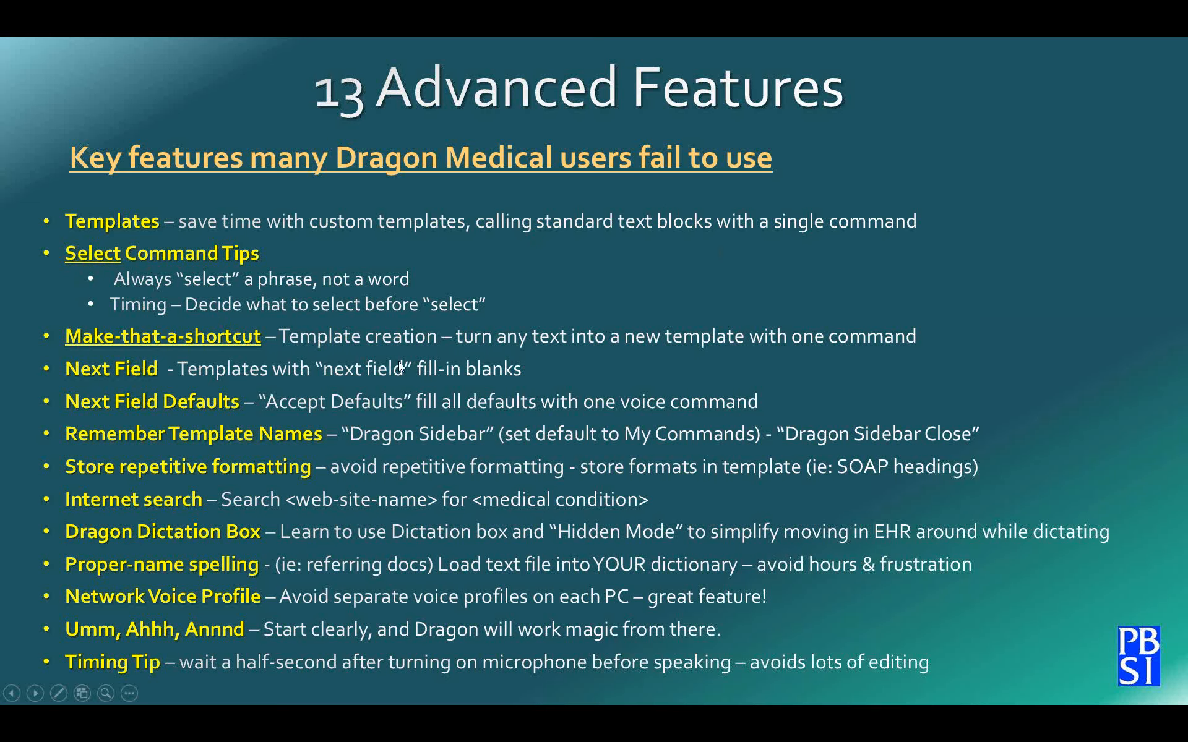
key("alt+Tab")
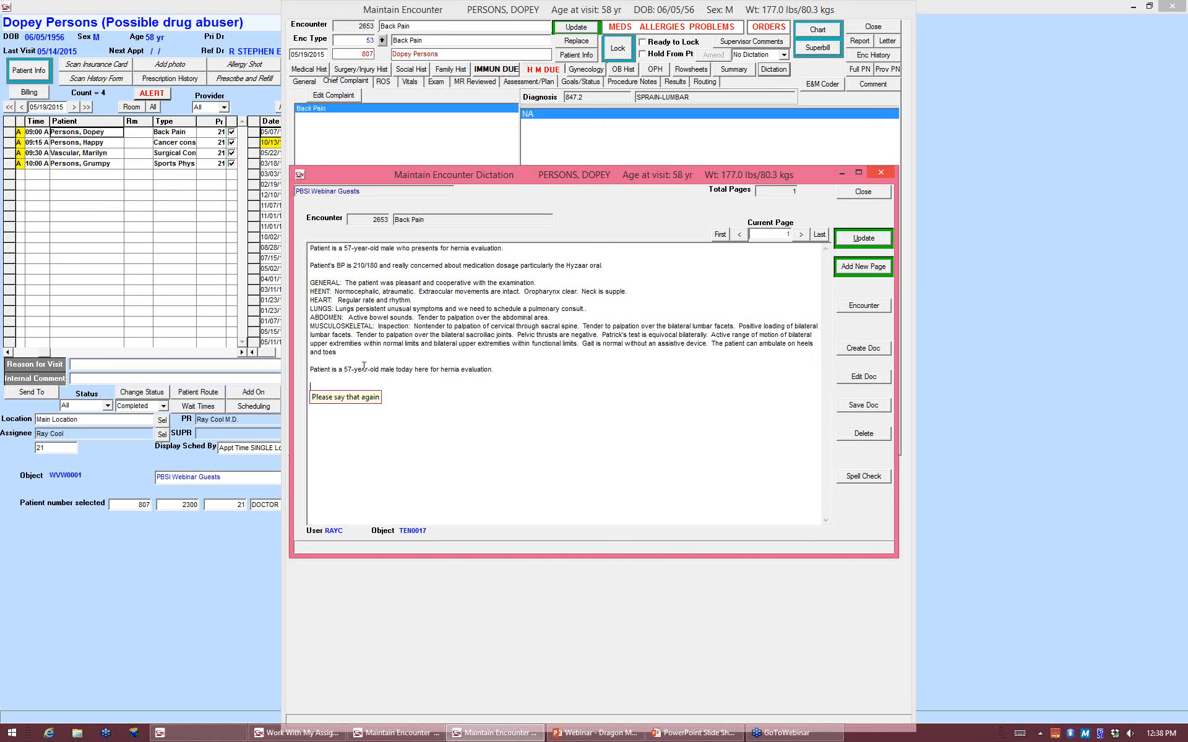
Turn the dictated sentence "Patient is a 57-year-old male today here for hernia evaluation" into a template, replacing age, sex and reason with [] blanks.
left_click_drag(354, 369, 346, 368)
type("[]")
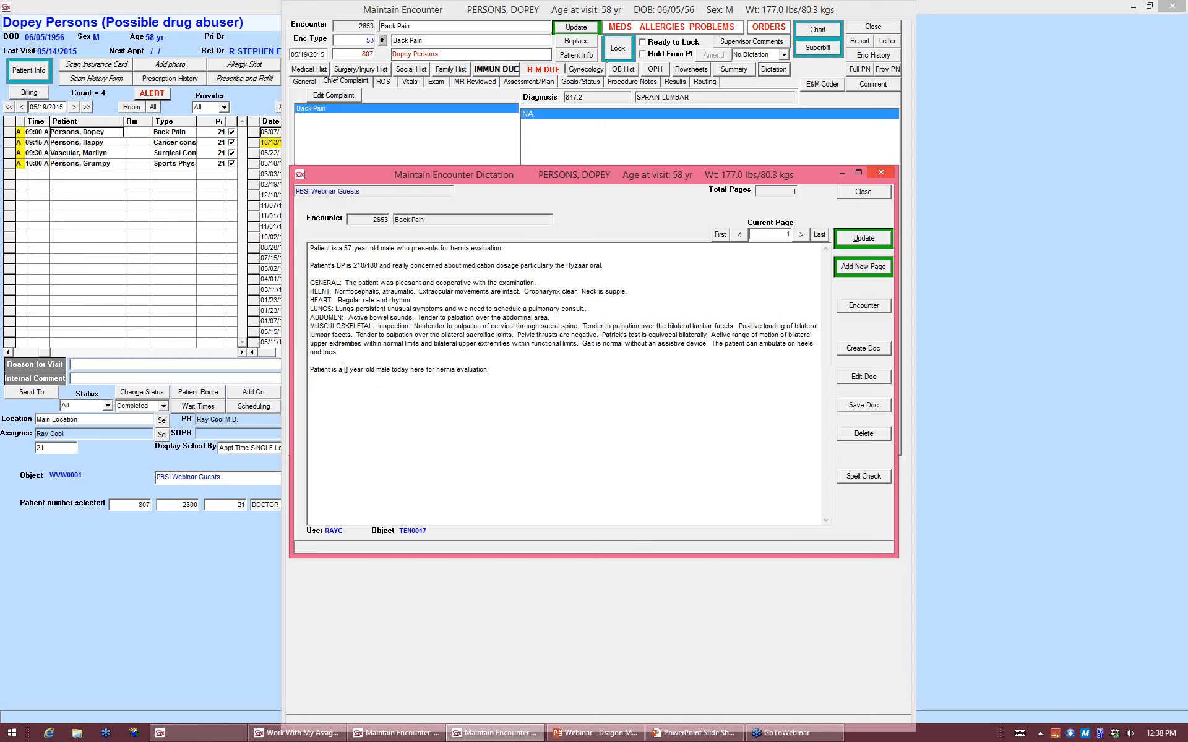
double_click(382, 368)
type("[]")
left_click_drag(477, 369, 426, 370)
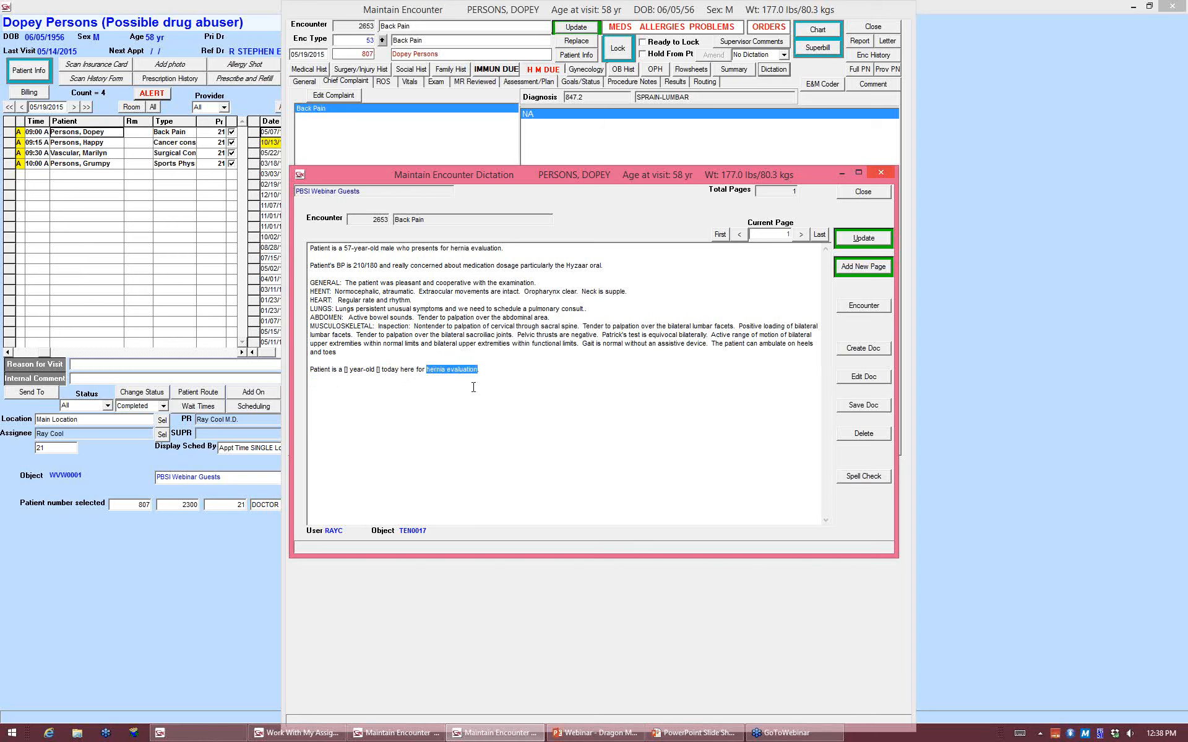
type("[]")
Add the line "All symptoms seemed to be nonpresent today." below the sentence with the [] blanks.
left_click_drag(439, 370, 309, 370)
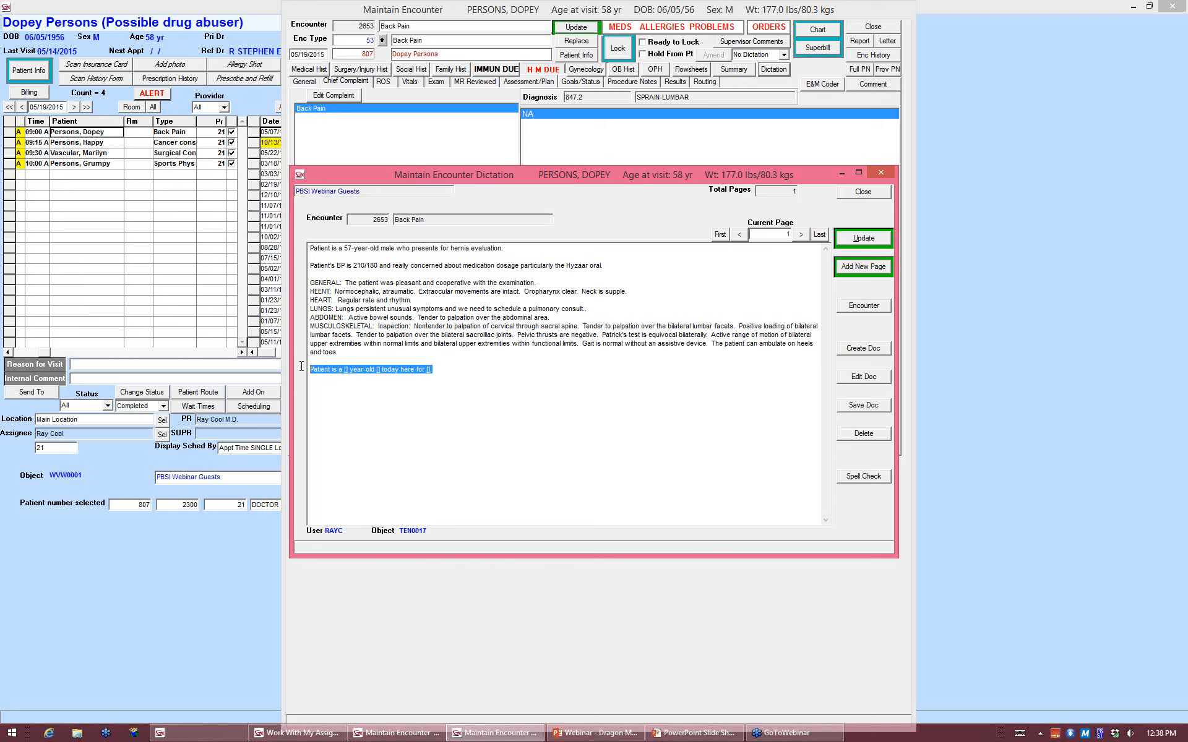
left_click(451, 367)
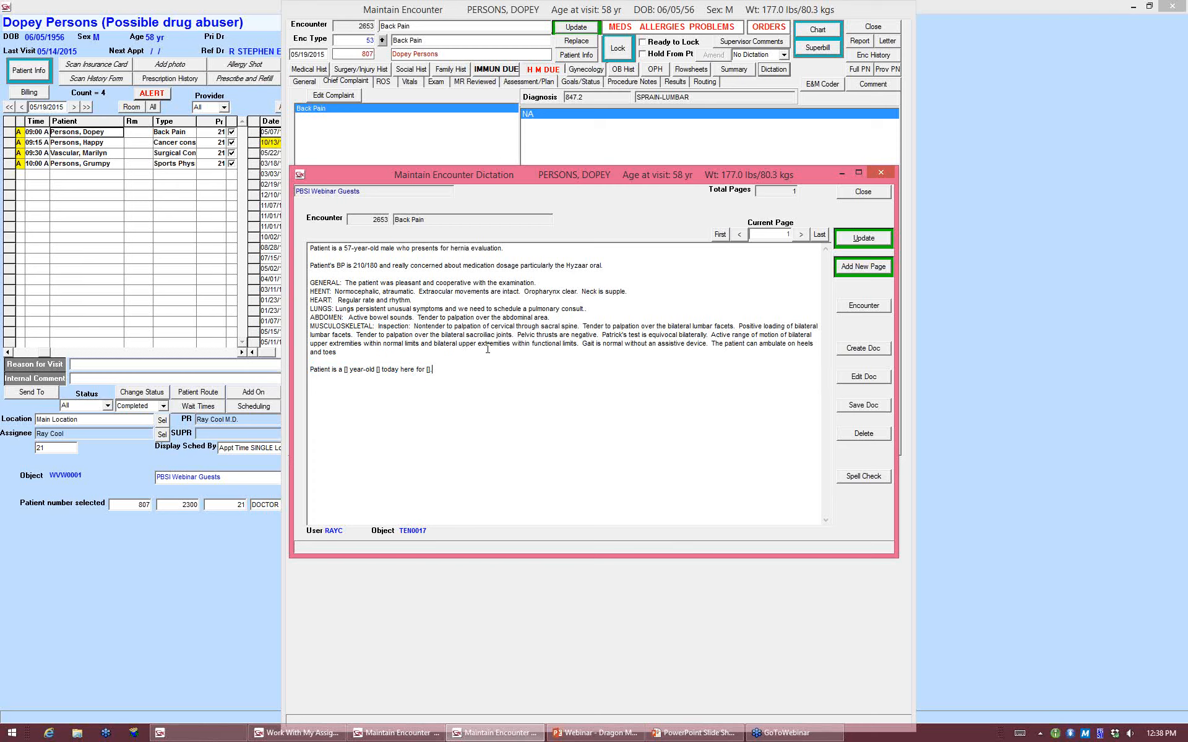
key("Return")
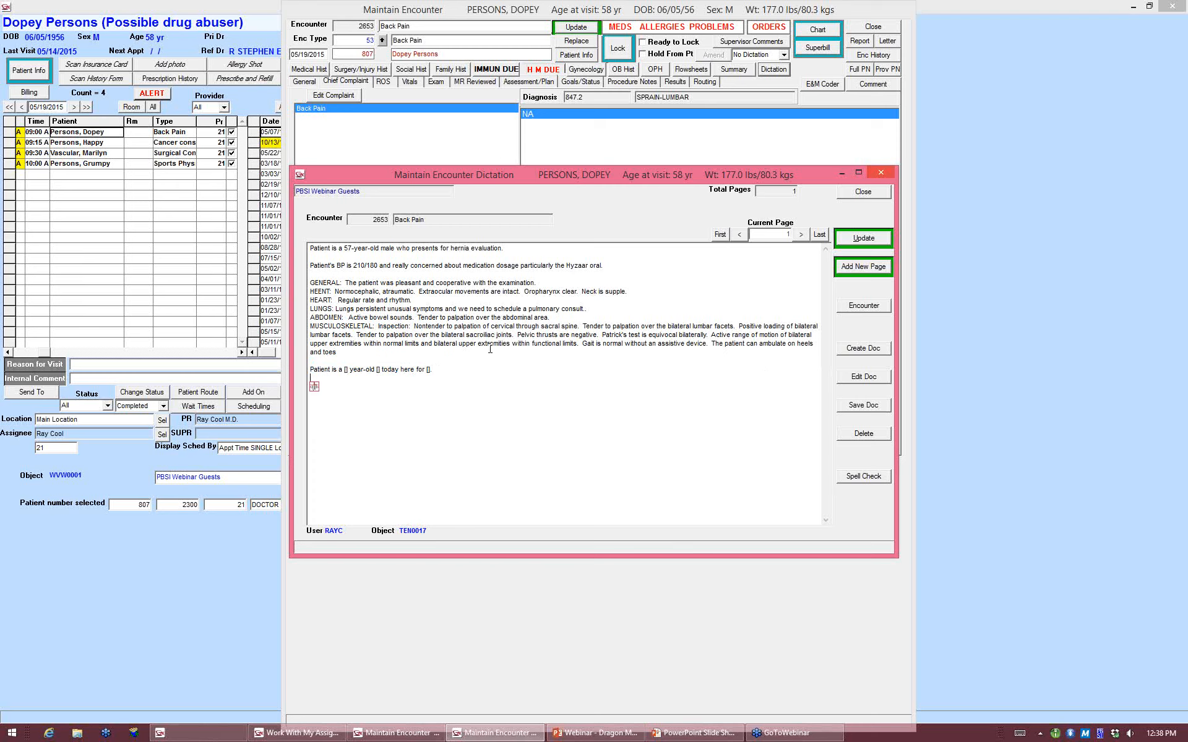
type("All symptoms seemed to be nonpresent today.")
Make a Dragon shortcut from the two template lines, name it "sample template", and save it.
left_click_drag(447, 378, 255, 367)
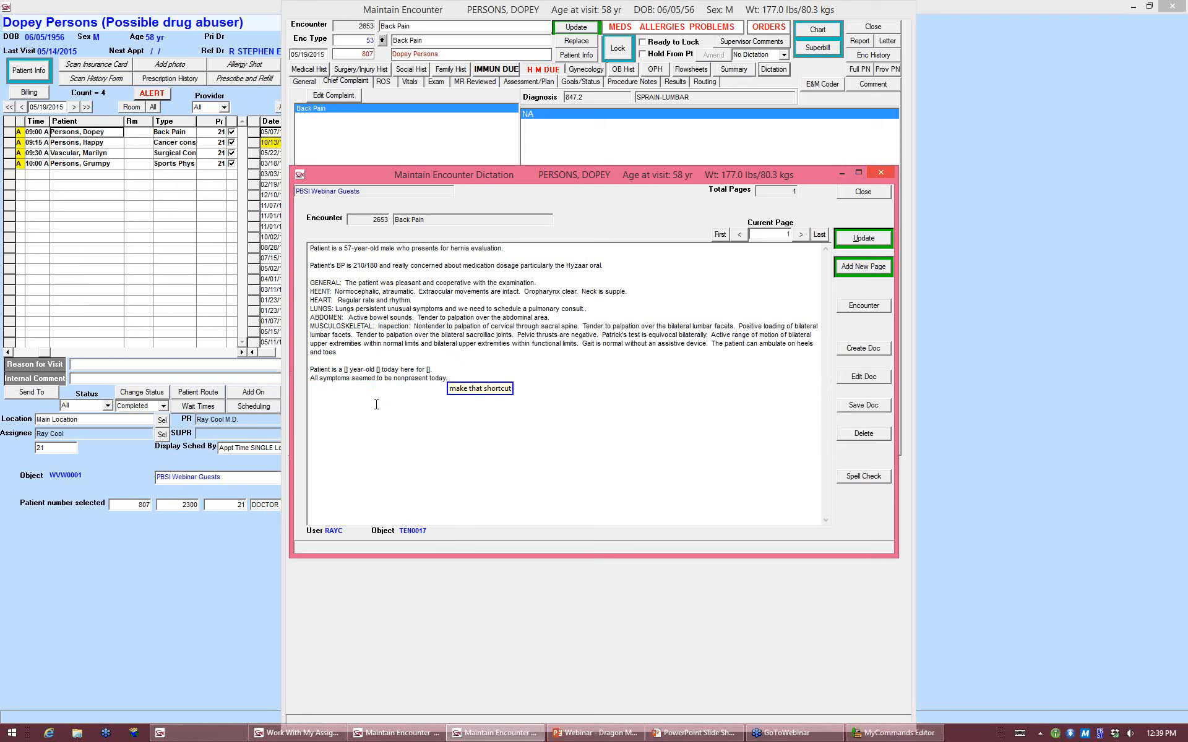
left_click(869, 736)
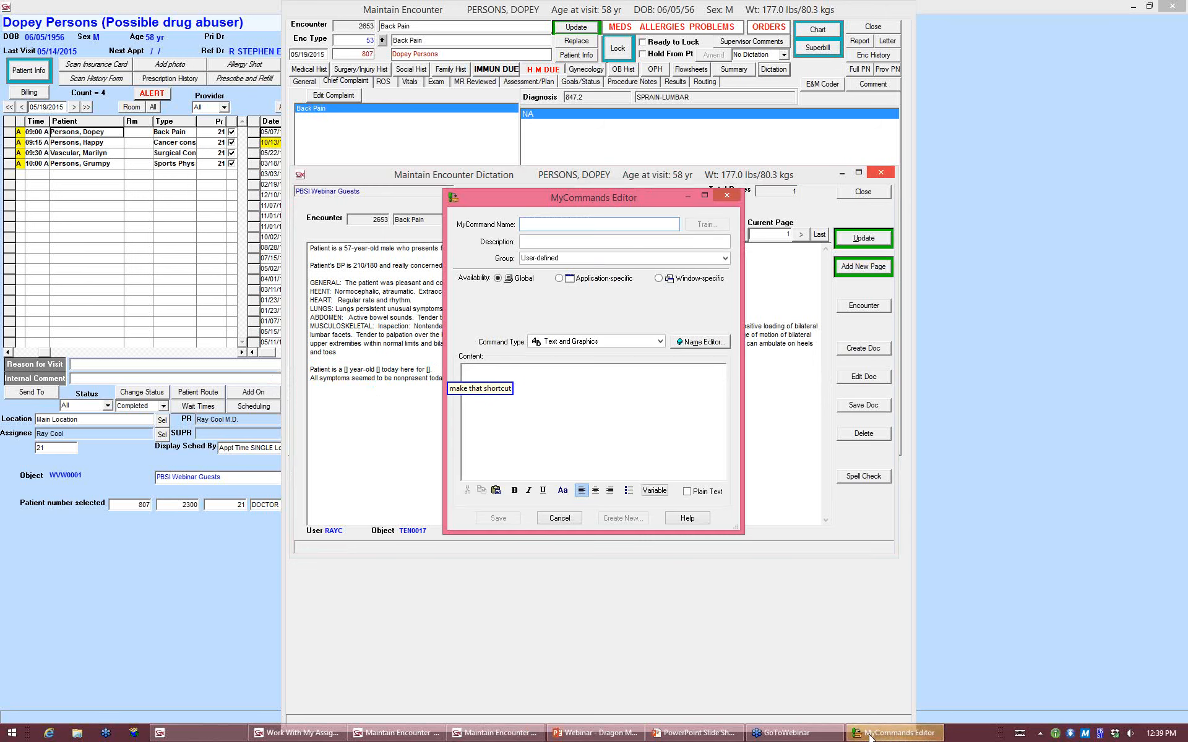
left_click(527, 224)
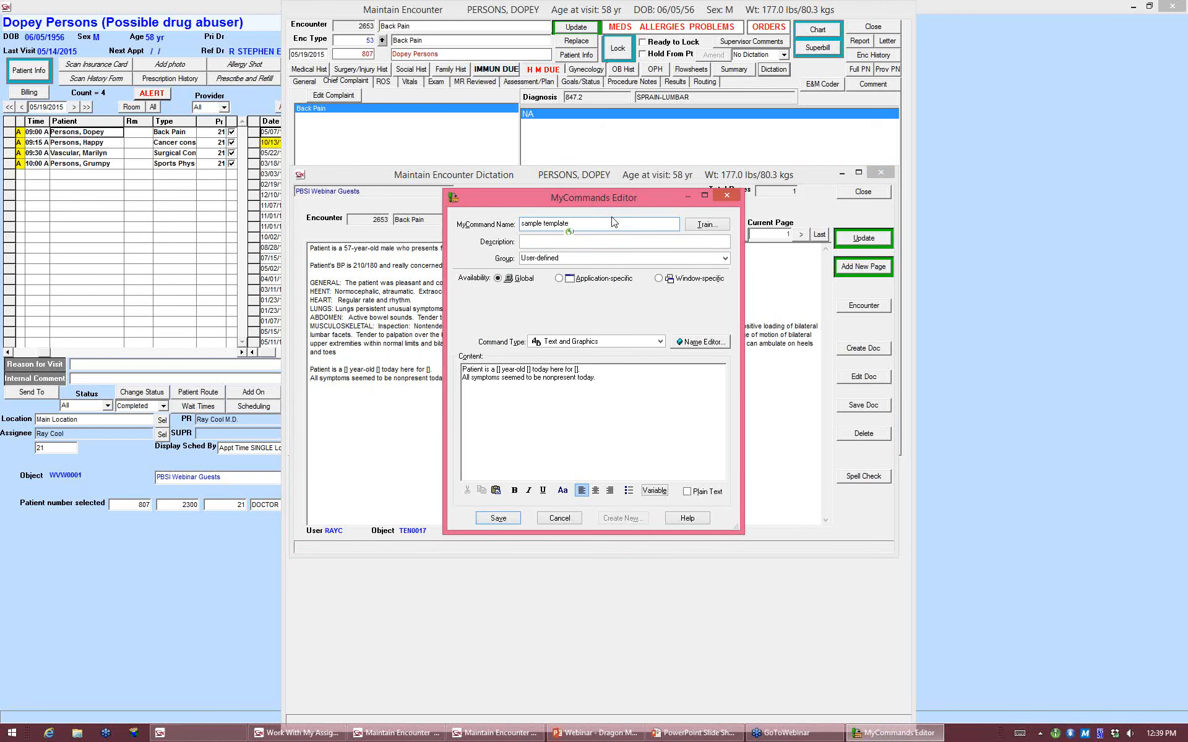
left_click(498, 518)
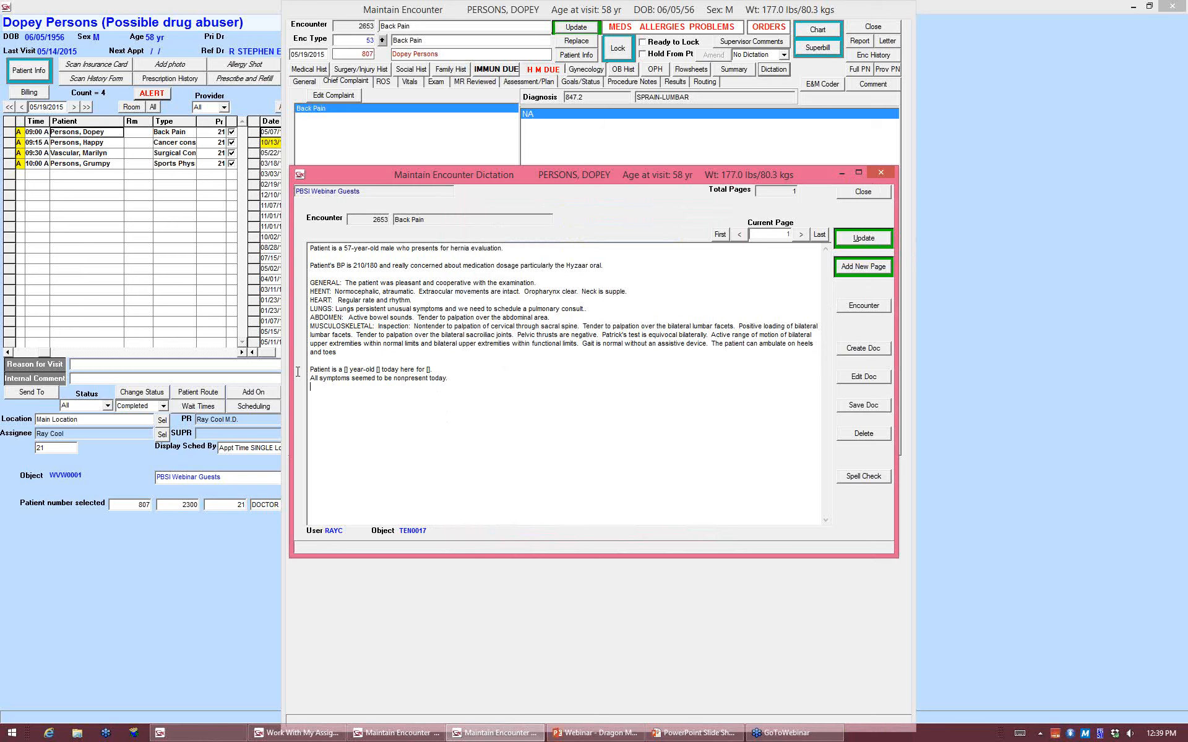
Replace the two source lines with the voice-inserted sample template, filling its blanks with 26, female and lower back pain.
left_click_drag(297, 371, 296, 361)
key("Delete")
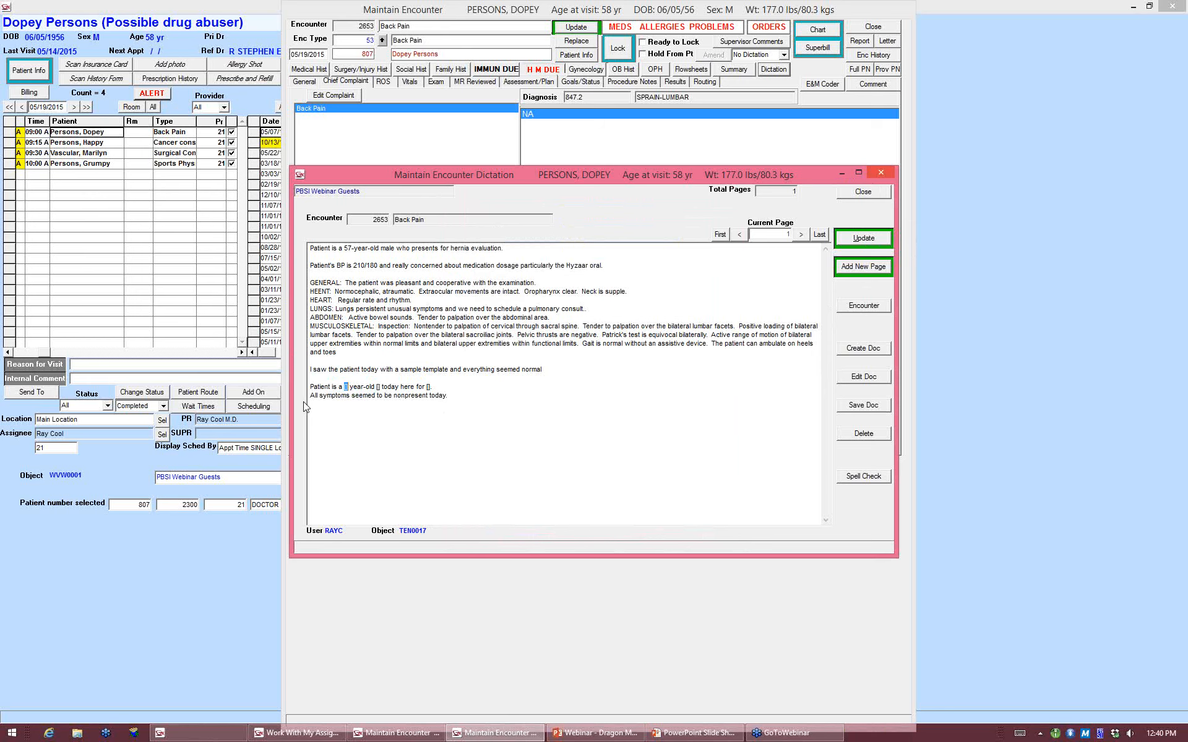
type("26")
type("female")
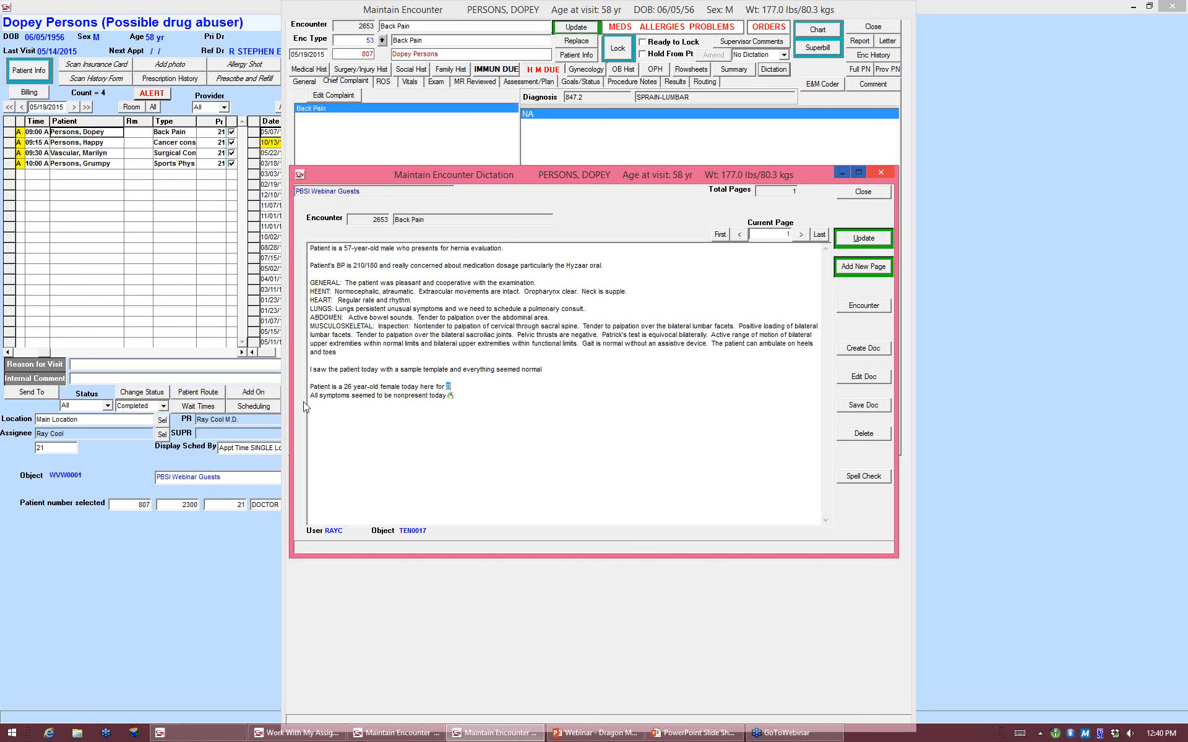
type("lower back pain")
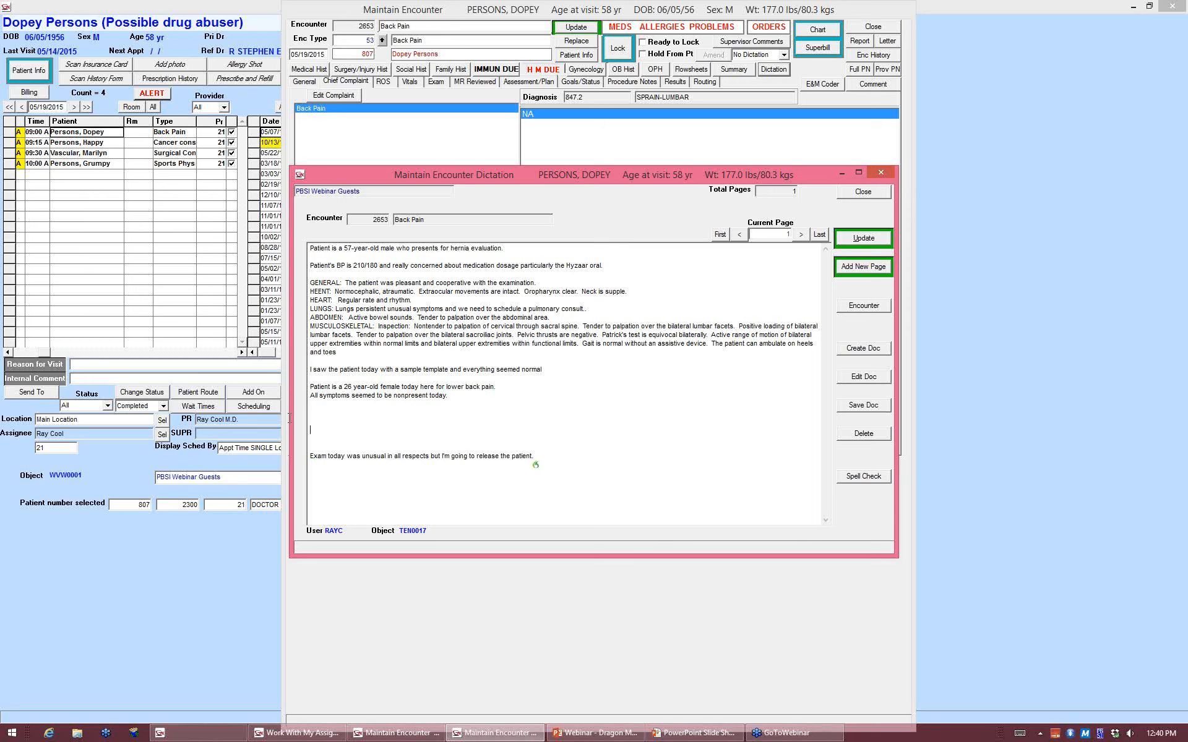
Close the blank lines above the dictated "Exam today was unusual in all respects" sentence, keeping its capital E, and continue below it.
key("Delete")
key("Delete")
key("Delete")
key("Delete")
key("Delete")
key("Delete")
key("Delete")
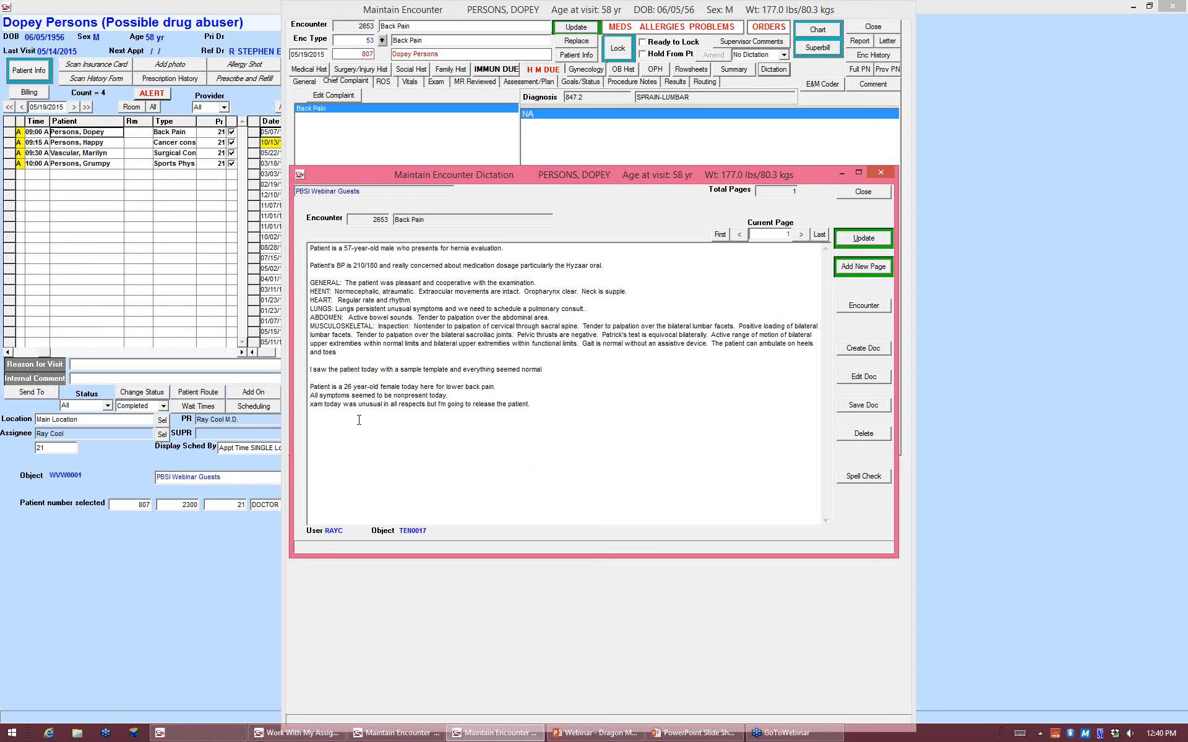
type("E")
left_click(555, 406)
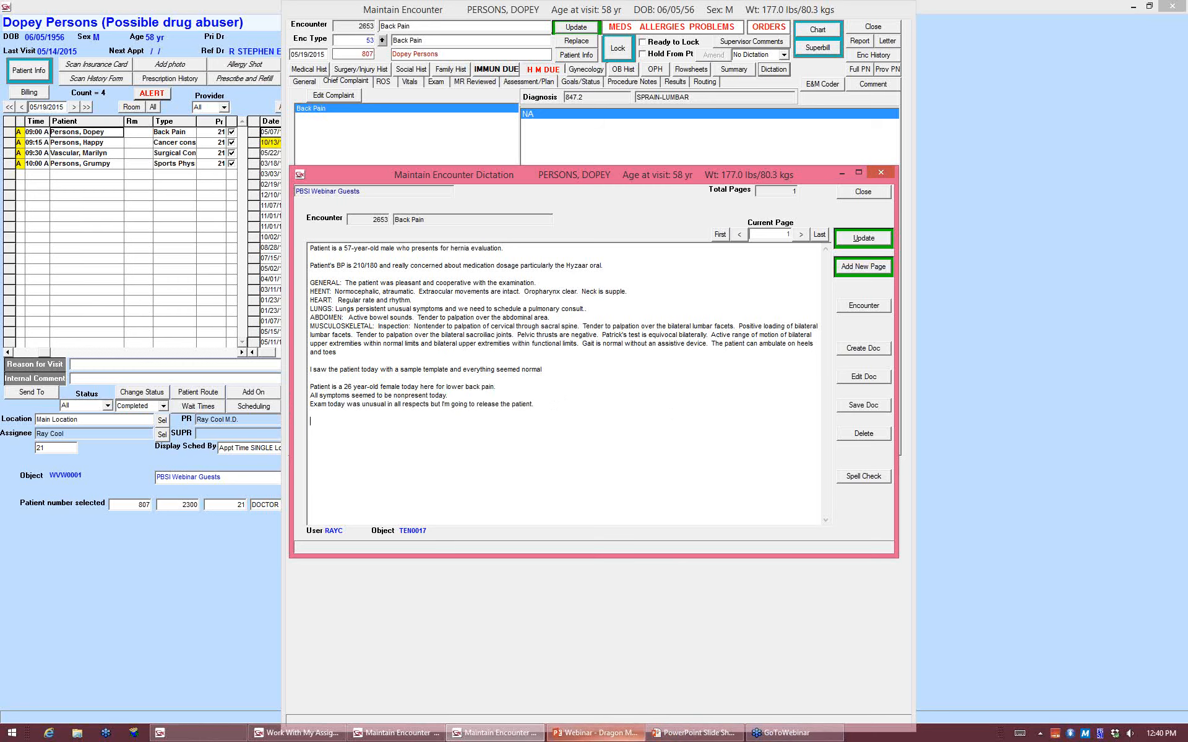
Consult the 13 Advanced Features slide in the PowerPoint slide show, and switch back to the dictation note.
left_click(693, 733)
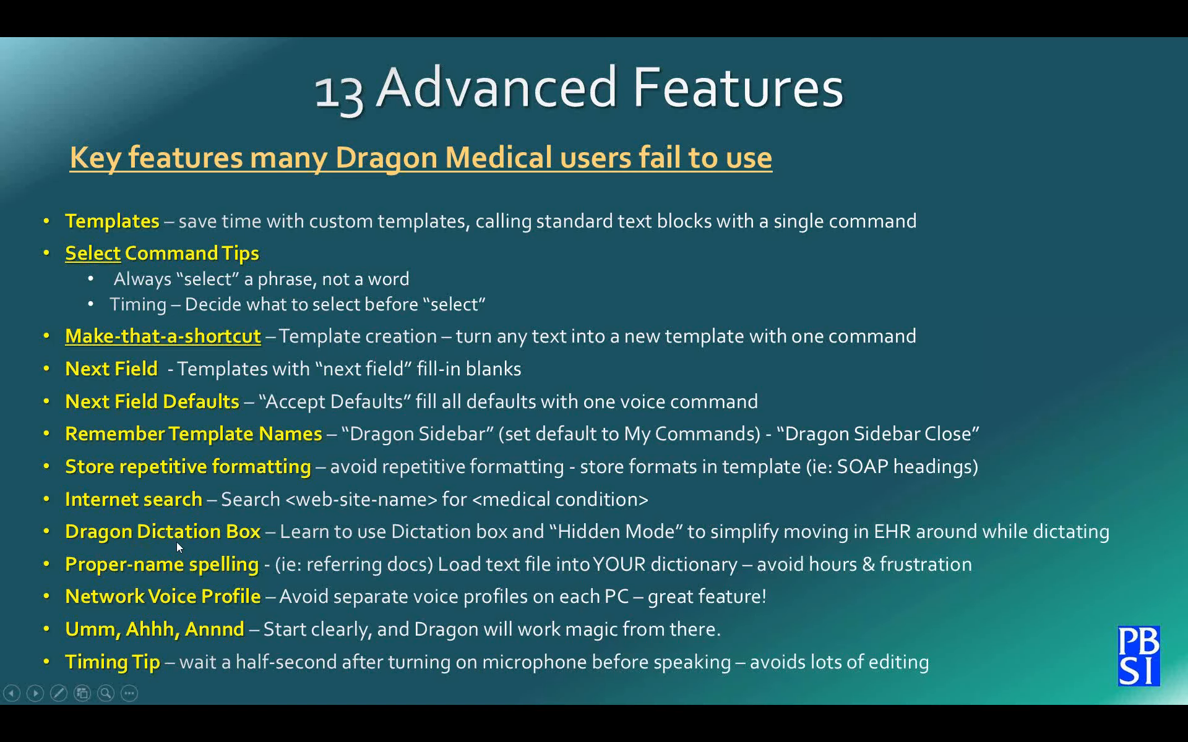
key("alt+Tab")
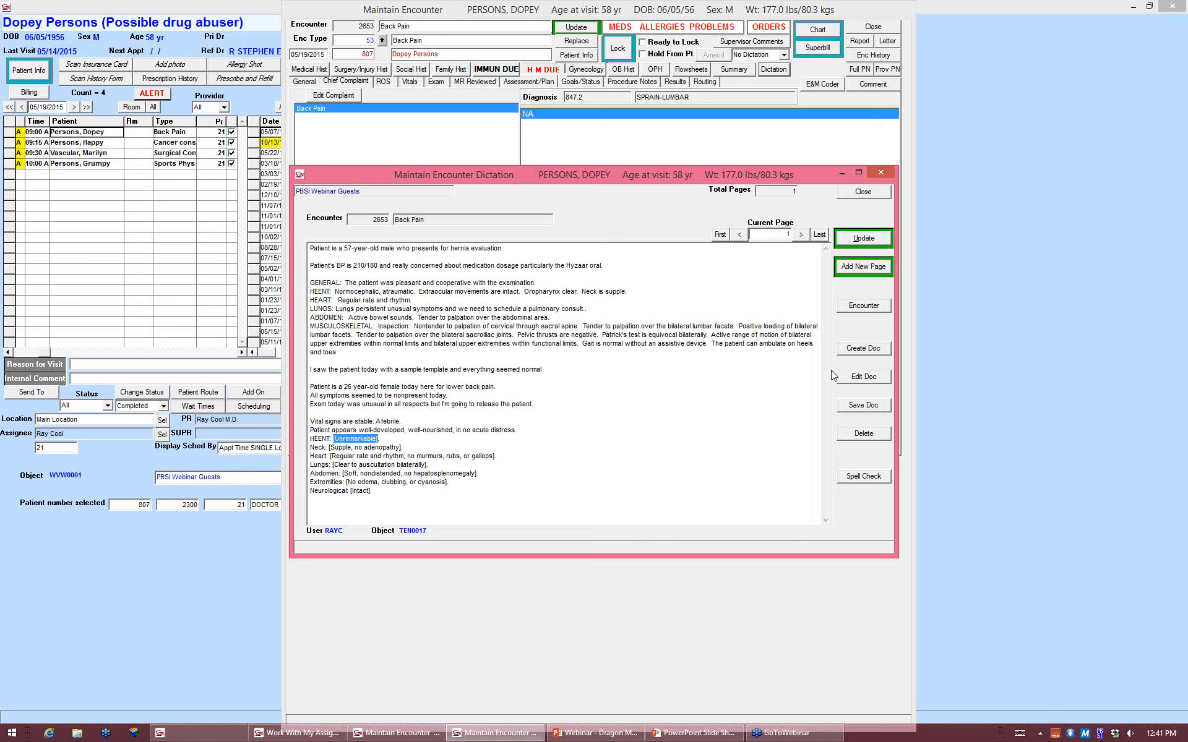
Step through the vital signs exam template's fields, set Lungs to "Lungs produce unusual symptoms", and accept the defaults for the rest.
key("Tab")
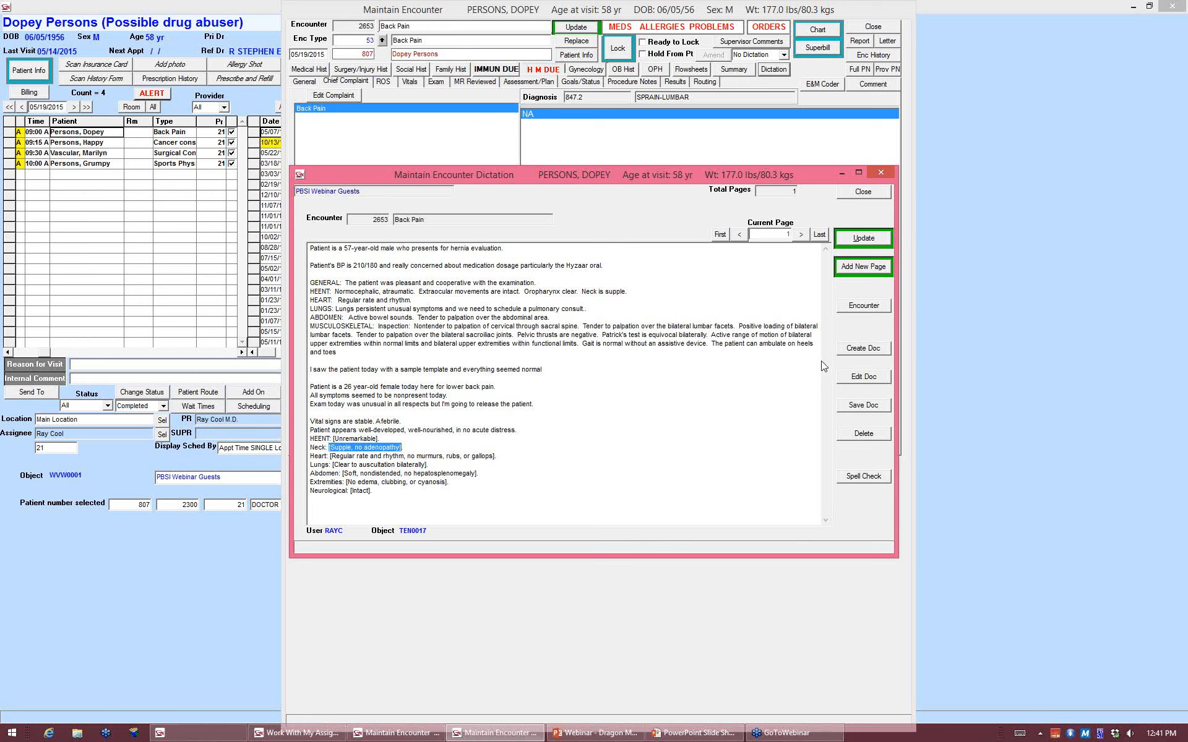
key("Tab")
key("Tab")
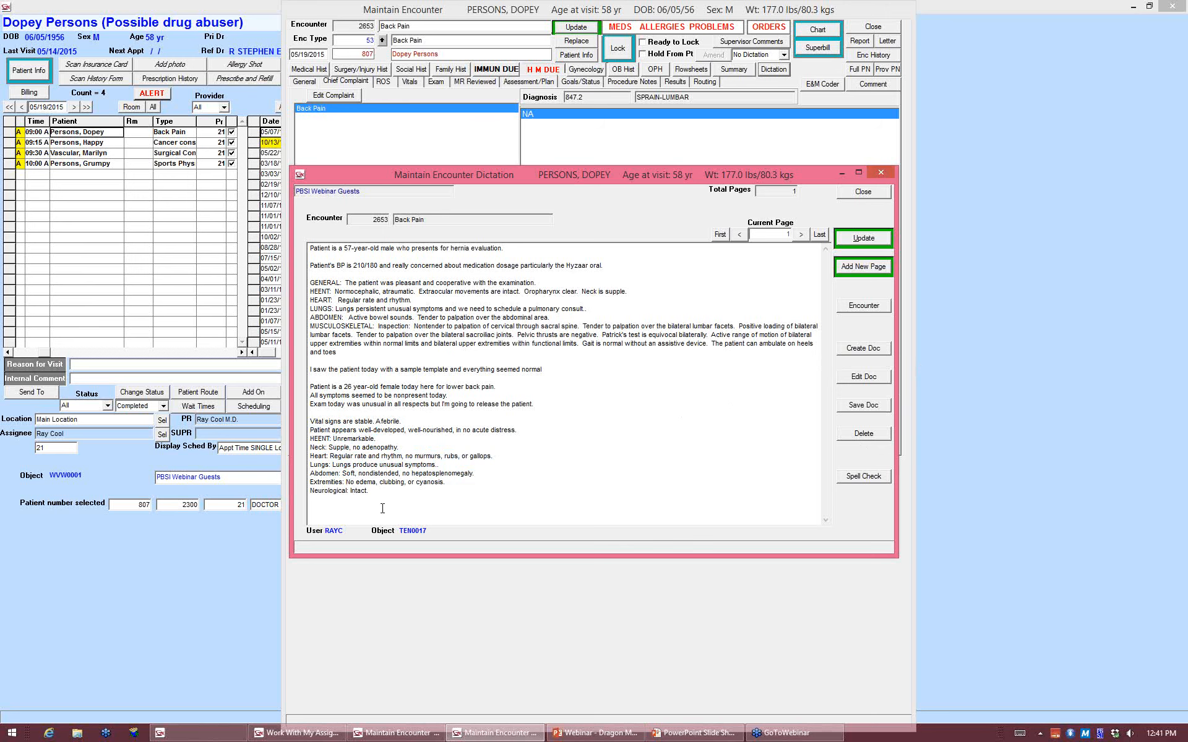
Review the completed exam block from vital signs to neurological, highlighting it and clearing the highlight.
left_click_drag(369, 492, 309, 412)
left_click(394, 421)
left_click(385, 439)
left_click(413, 463)
left_click_drag(373, 493, 292, 424)
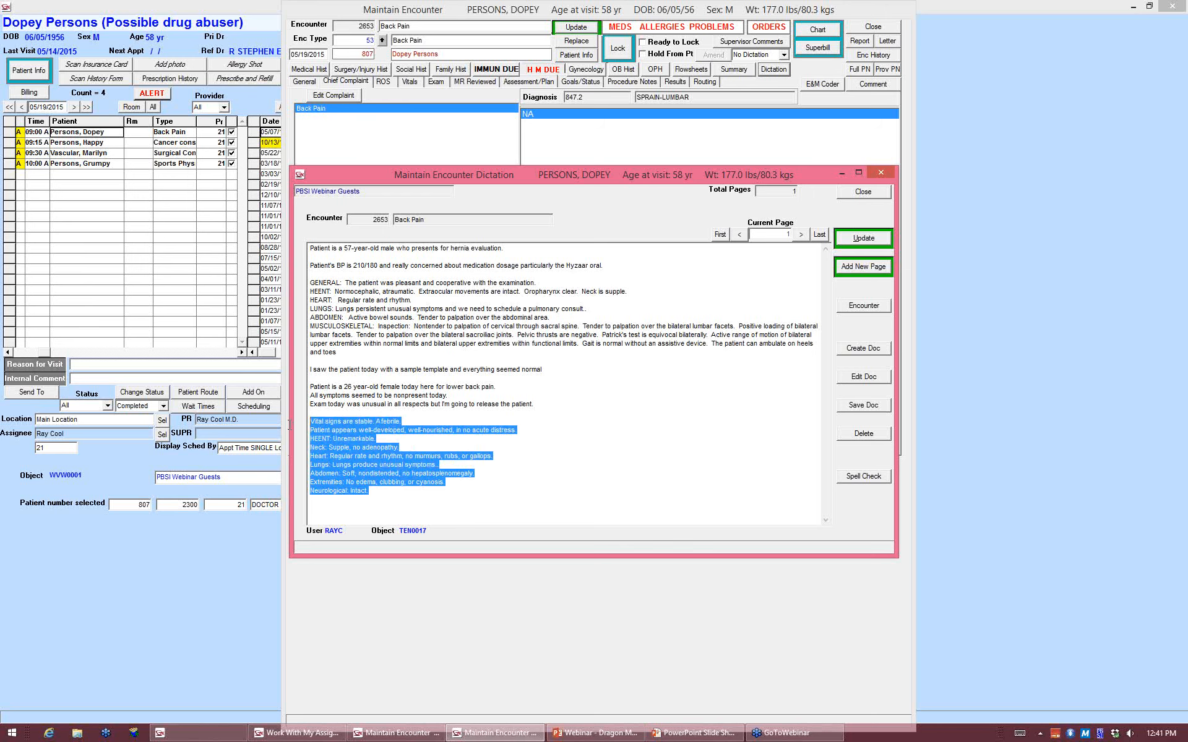
left_click(350, 432)
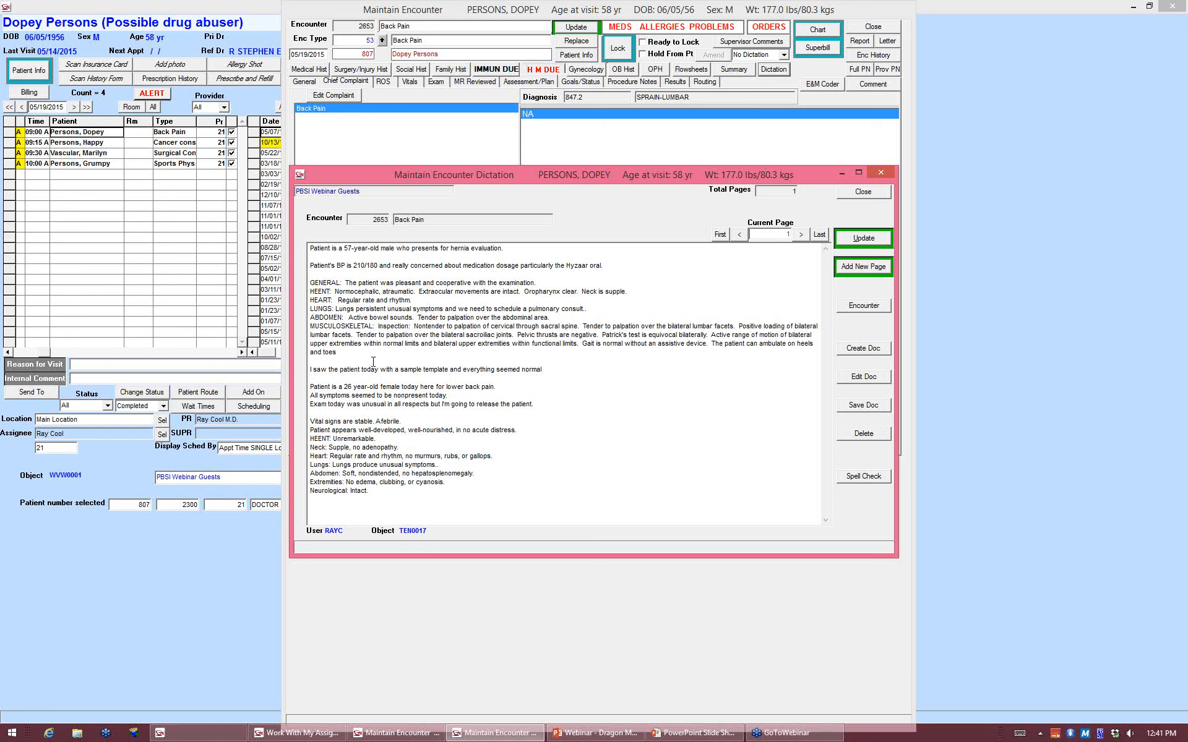
Compare the GENERAL to MUSCULOSKELETAL block with the vital signs block by highlighting each, and recheck the 13 Advanced Features slide.
left_click_drag(353, 355, 295, 280)
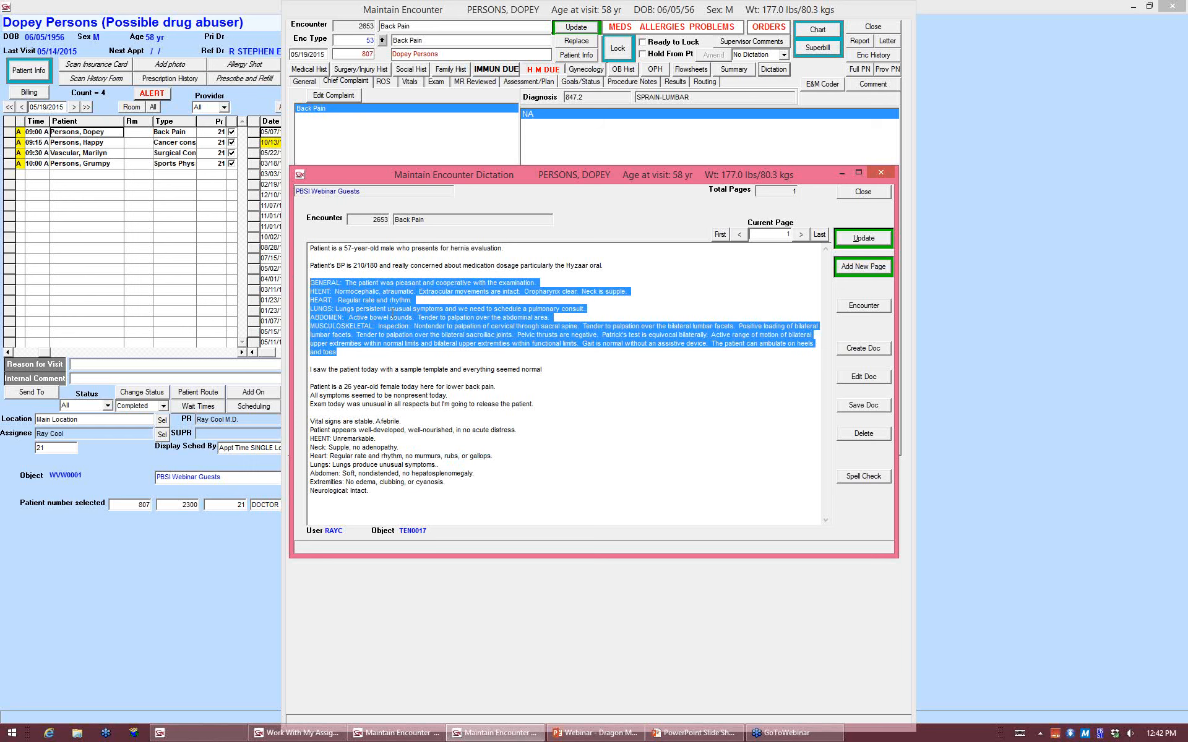
left_click_drag(370, 492, 310, 420)
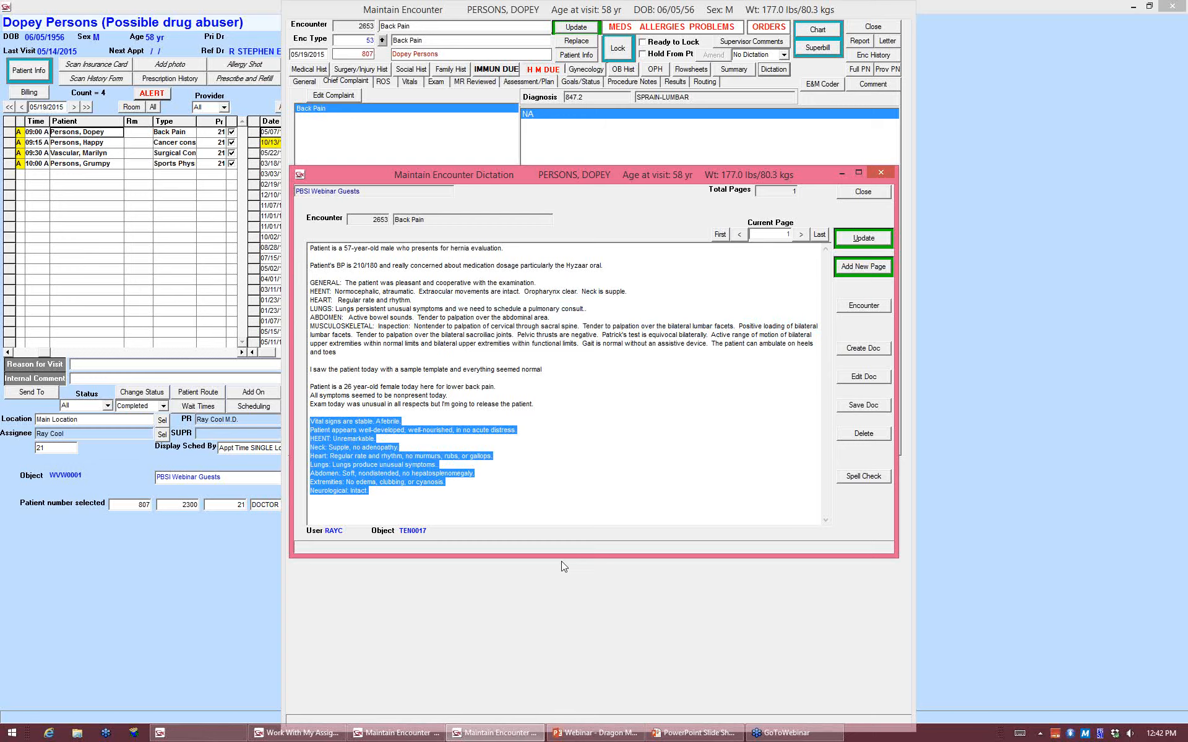
key("alt+Tab")
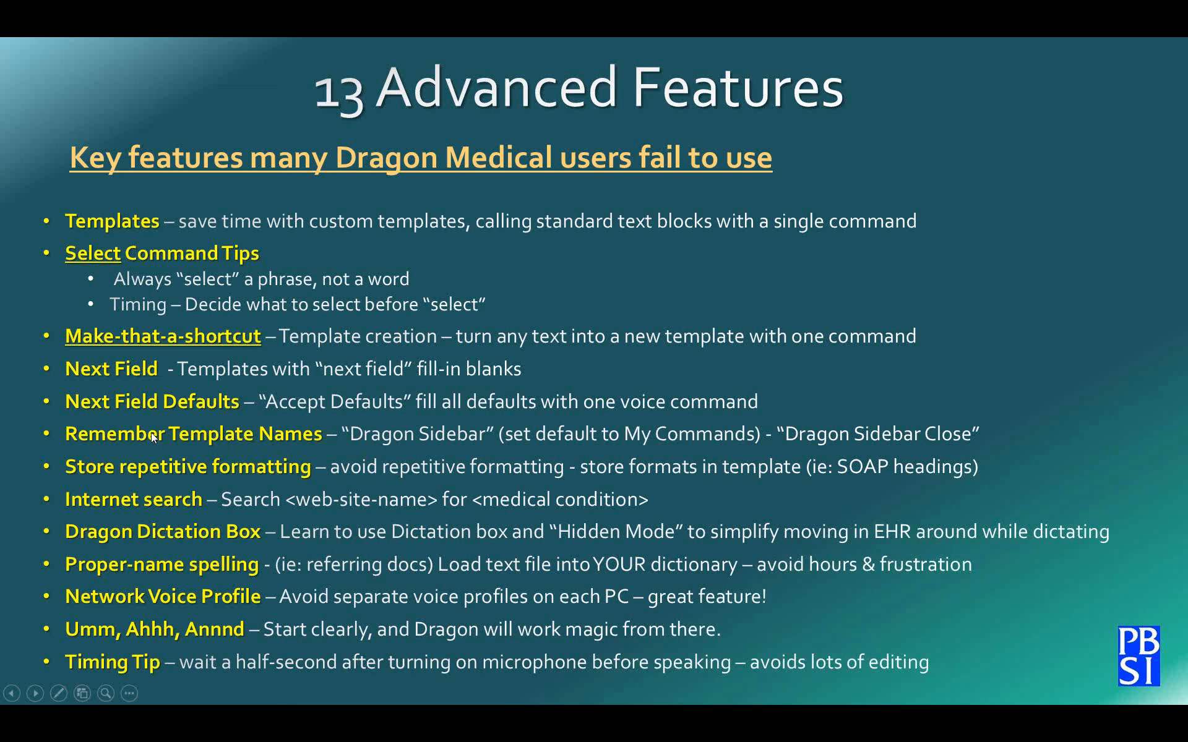
key("alt+Tab")
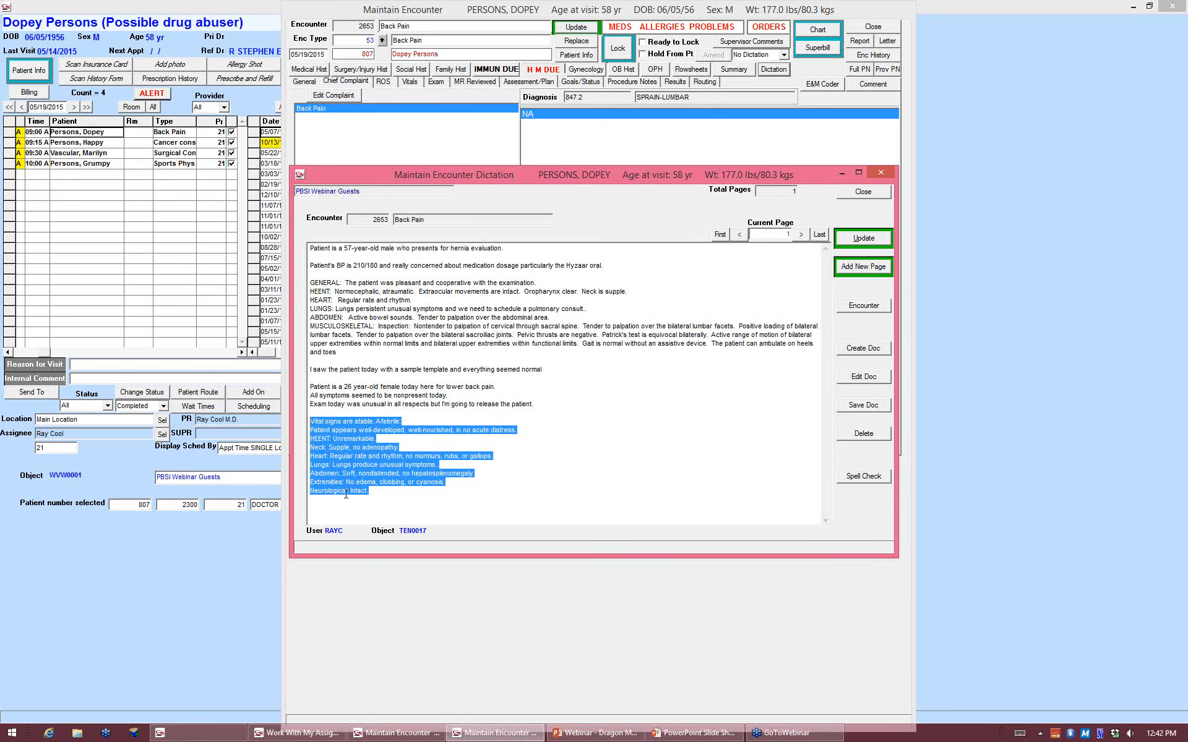
Delete everything in the note below the blood pressure sentence, and bring up the Dragon Sidebar's MyCommands list.
left_click_drag(370, 493, 279, 278)
key("Delete")
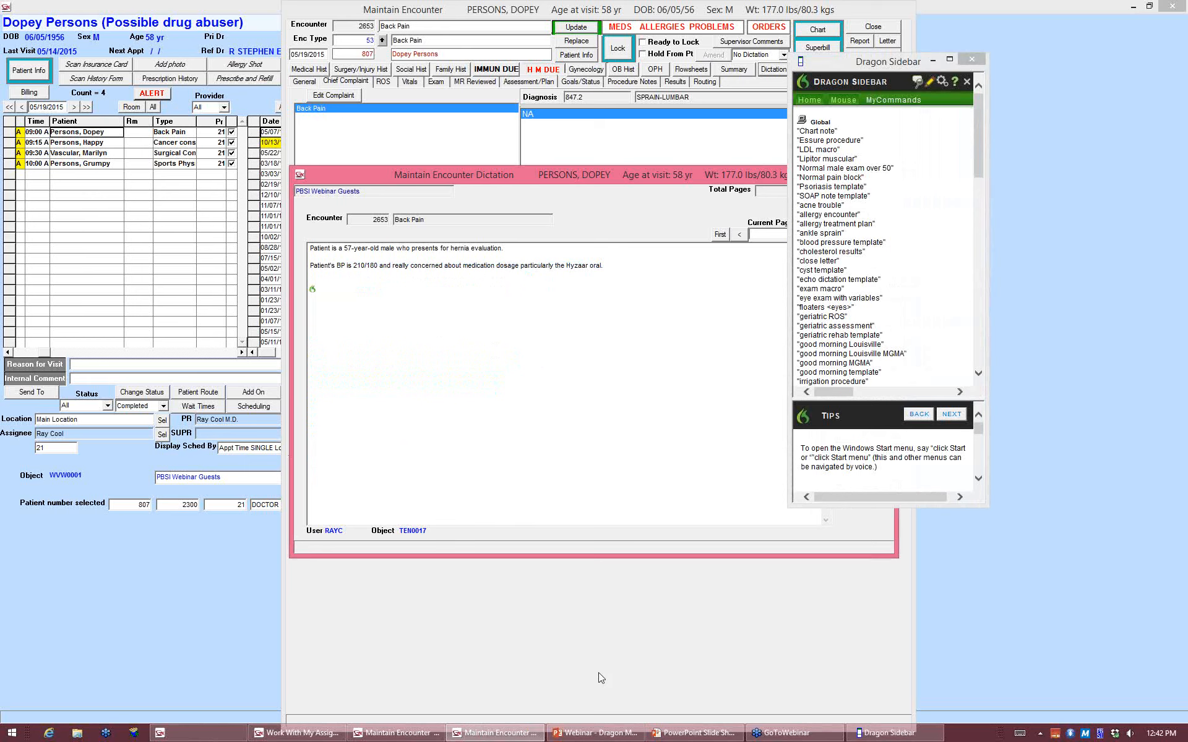
Enlarge the Dragon Sidebar and its command list downward, and look through the Global template names.
left_click_drag(914, 506, 901, 669)
left_click_drag(890, 399, 876, 550)
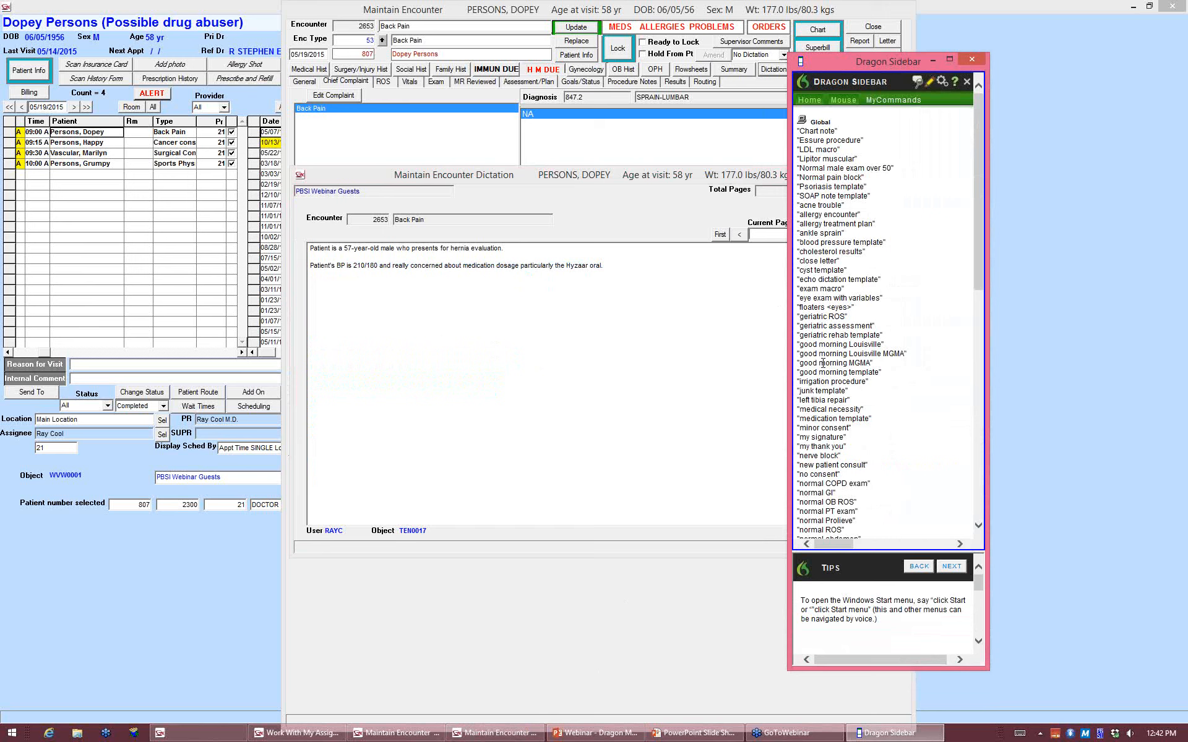
left_click_drag(837, 450, 821, 452)
left_click(855, 390)
left_click_drag(864, 384, 839, 393)
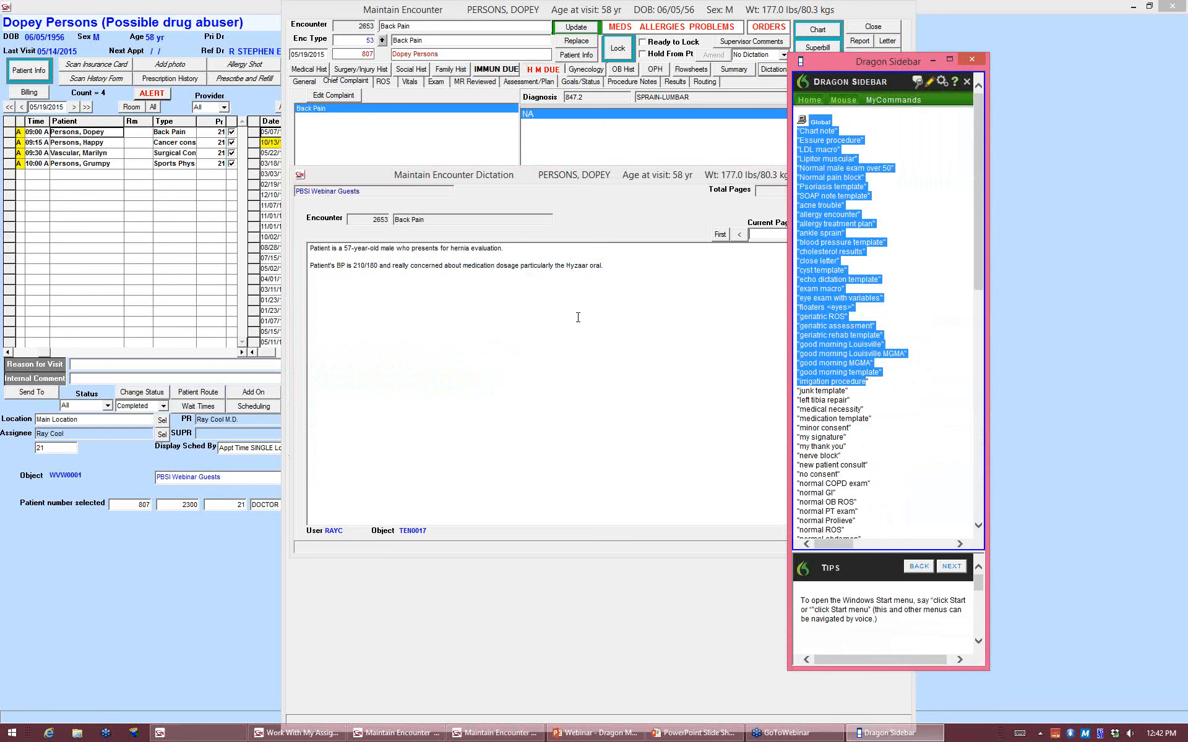
Insert the postsurgical left tibia repair paragraph and the PROCEDURE template by voice below the blood pressure sentence.
left_click(629, 278)
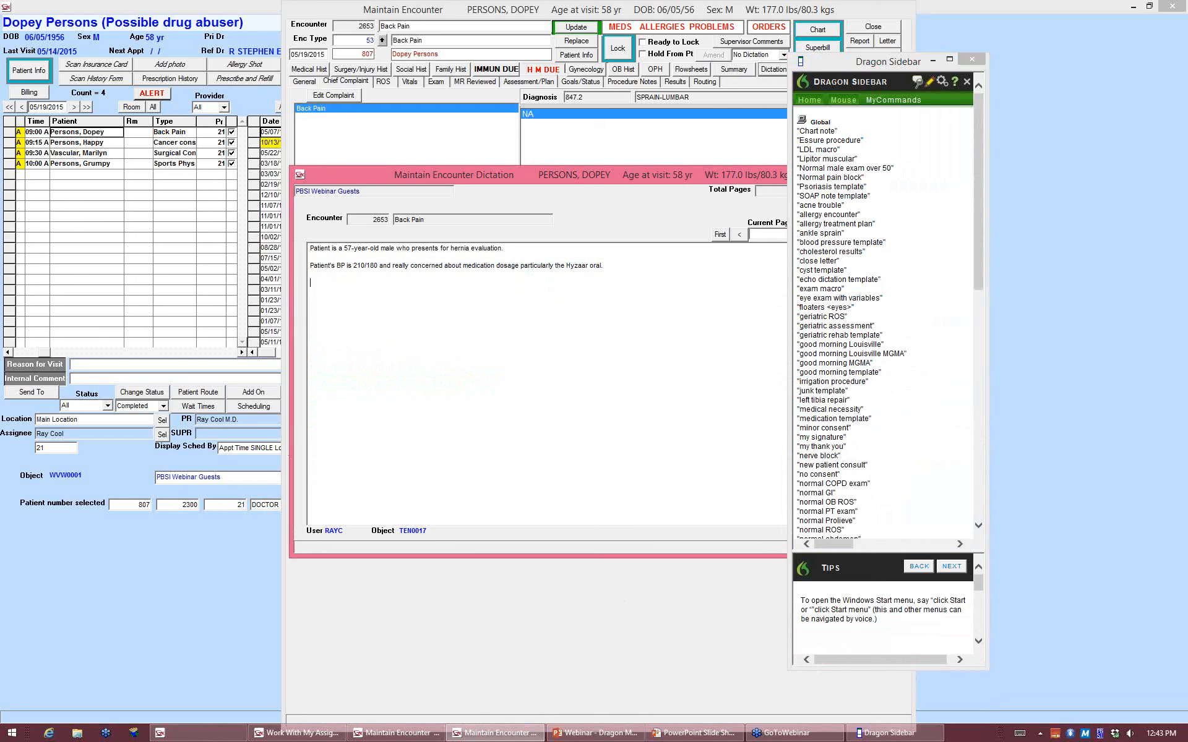
key("KP_Add")
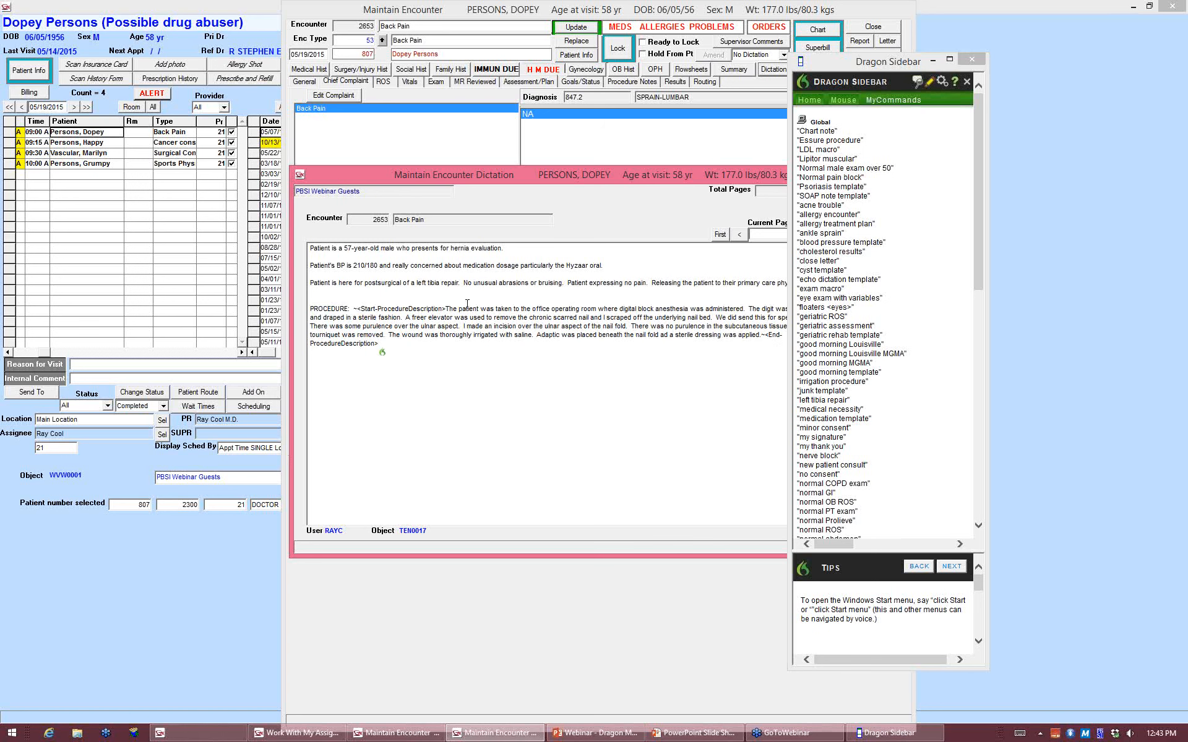
Examine the start and end markers of the PROCEDURE block, highlighting the Start-ProcedureDescription marker.
left_click_drag(446, 308, 353, 307)
left_click_drag(316, 344, 317, 345)
left_click(388, 339)
left_click_drag(445, 308, 357, 309)
key("KP_Add")
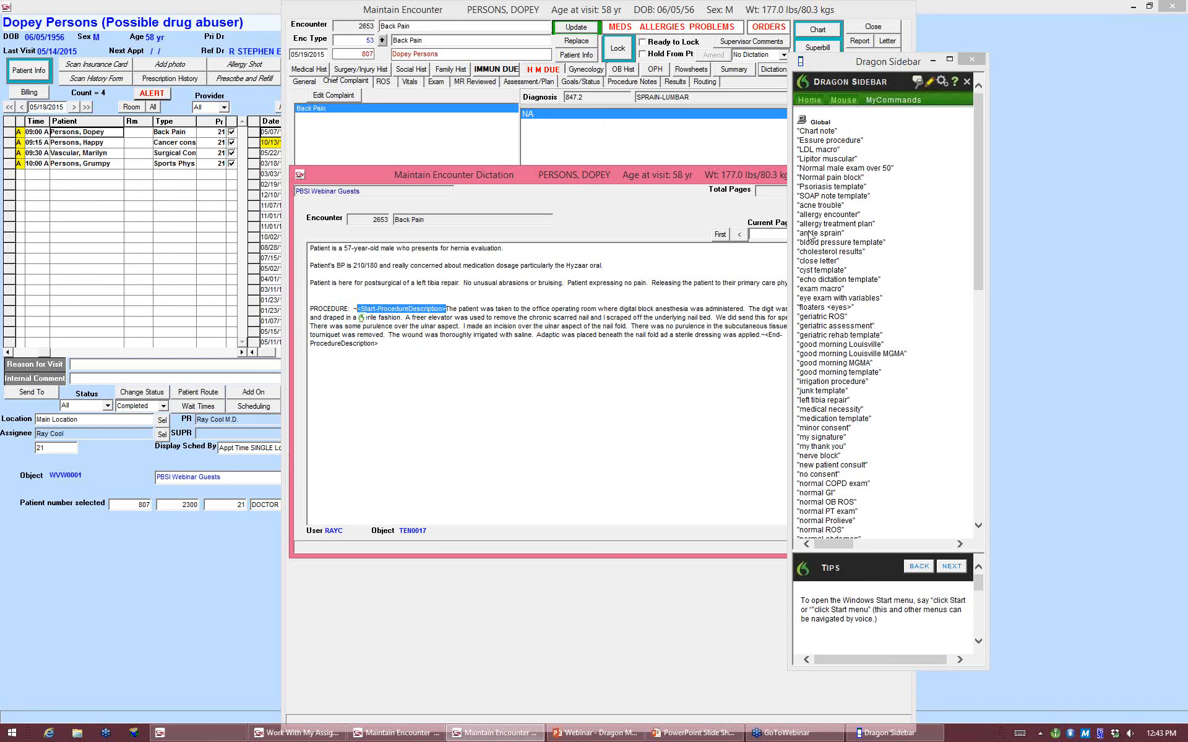
Look through the remaining MyCommands template names down to "very short exam", and close the Dragon Sidebar.
left_click_drag(977, 246, 975, 473)
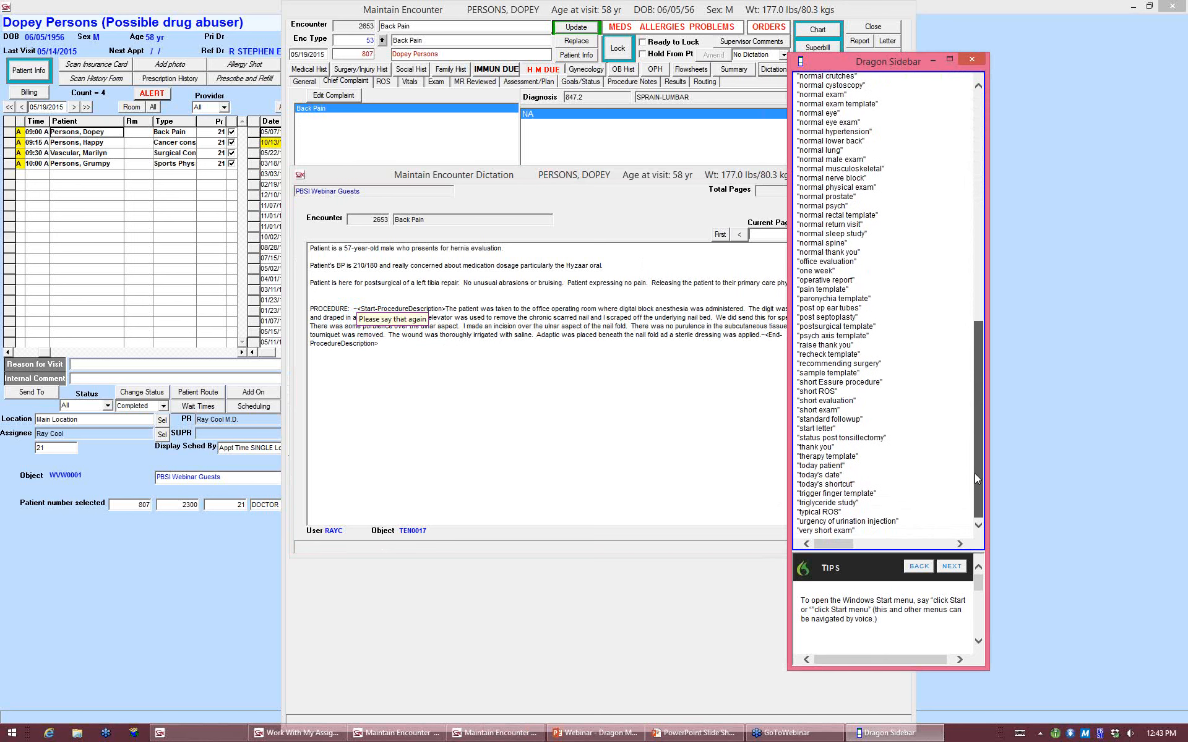
left_click_drag(863, 376, 793, 369)
left_click(861, 375)
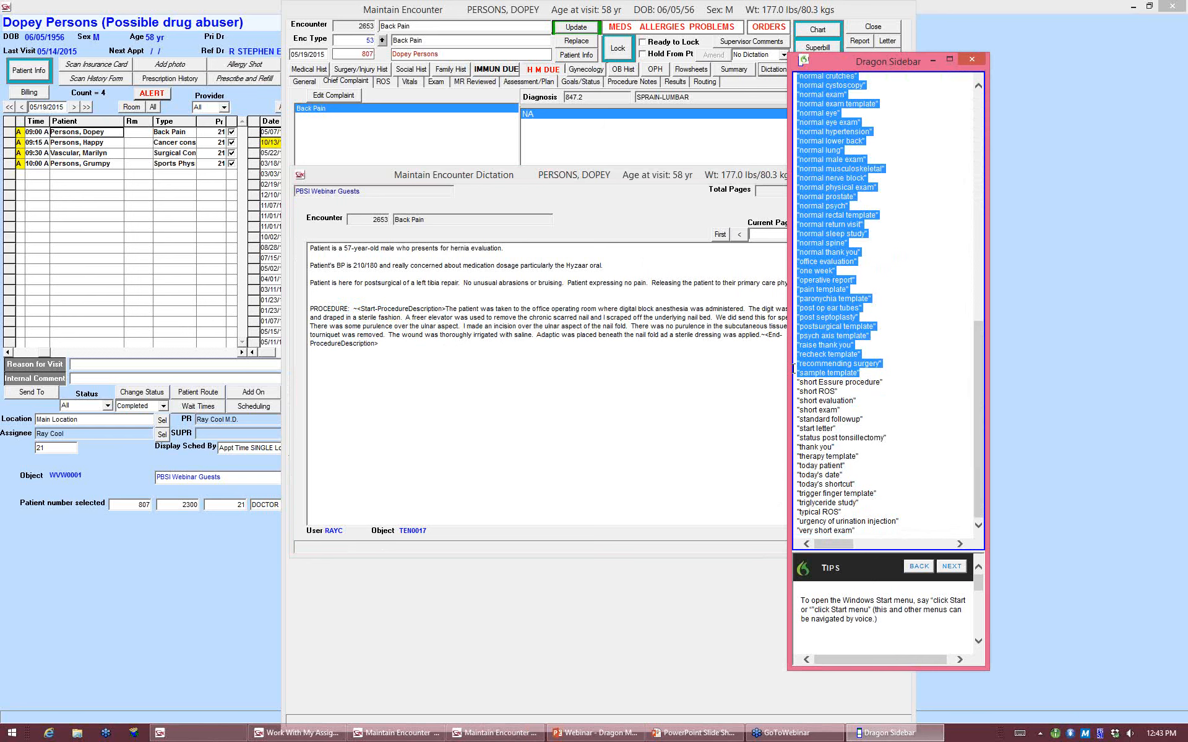
left_click(829, 375)
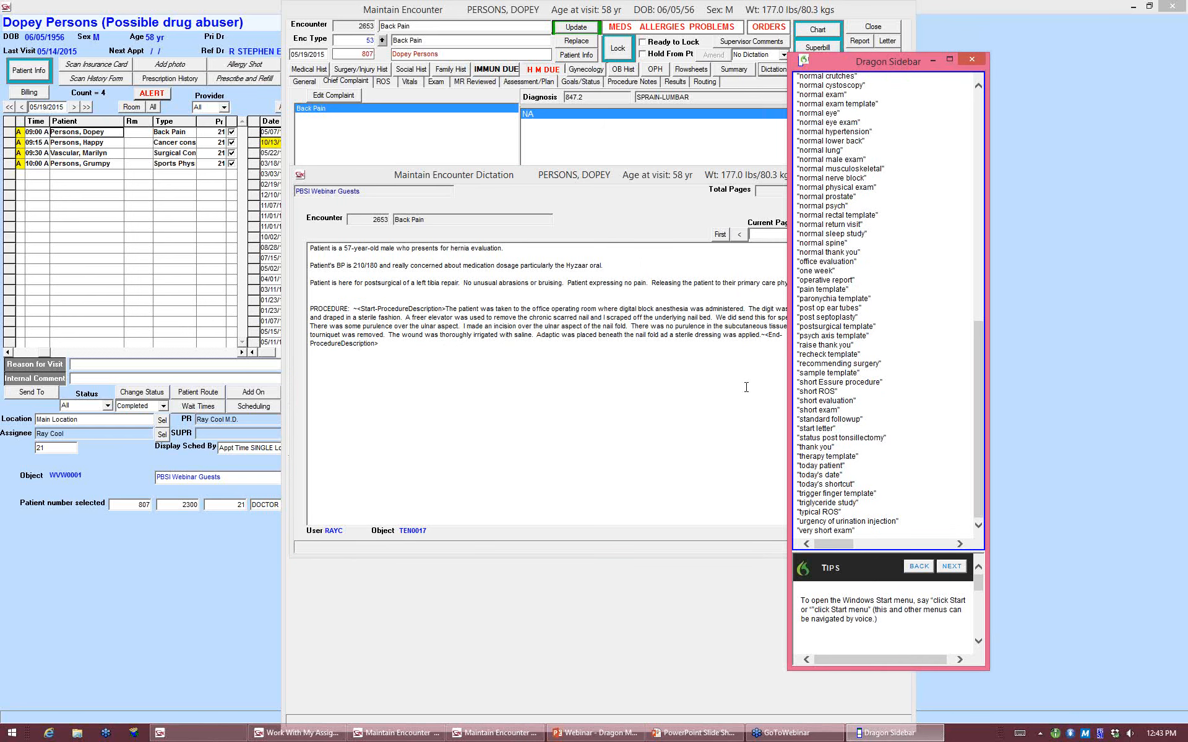
left_click(972, 57)
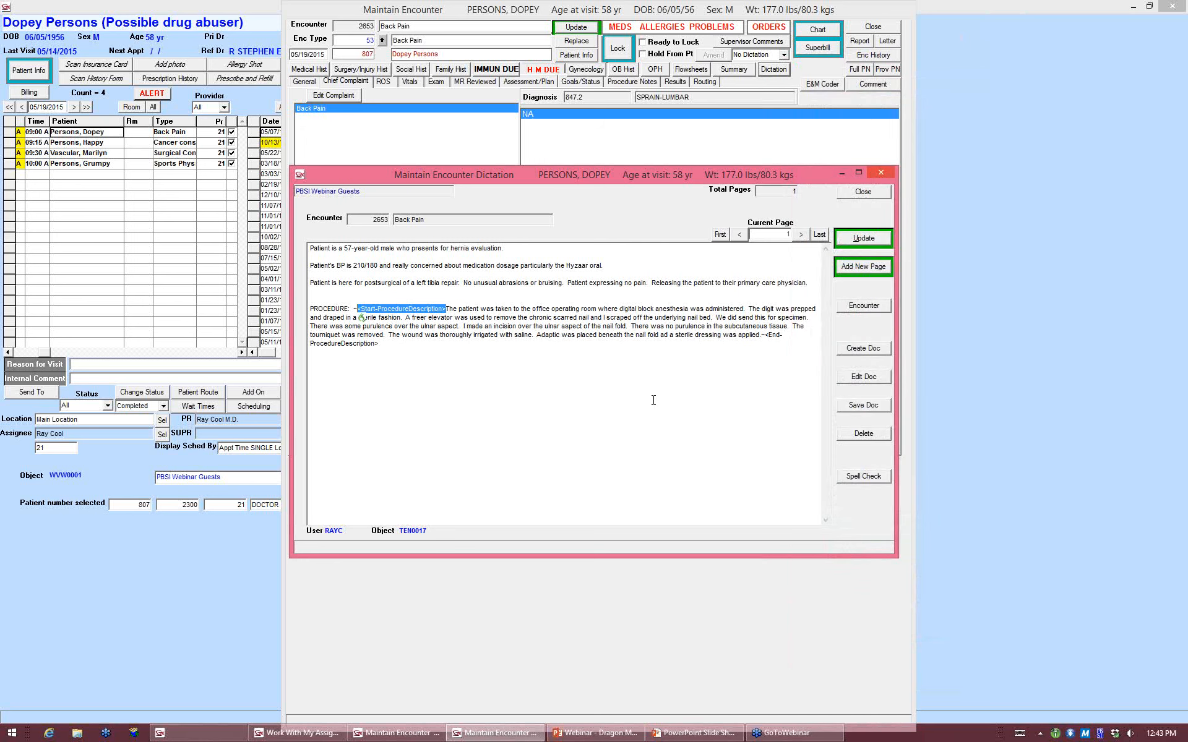
Clear the last line of the PROCEDURE block, including the stray dictated words and the "ProcedureDescription>" ending.
left_click(399, 346)
key("Return")
key("Return")
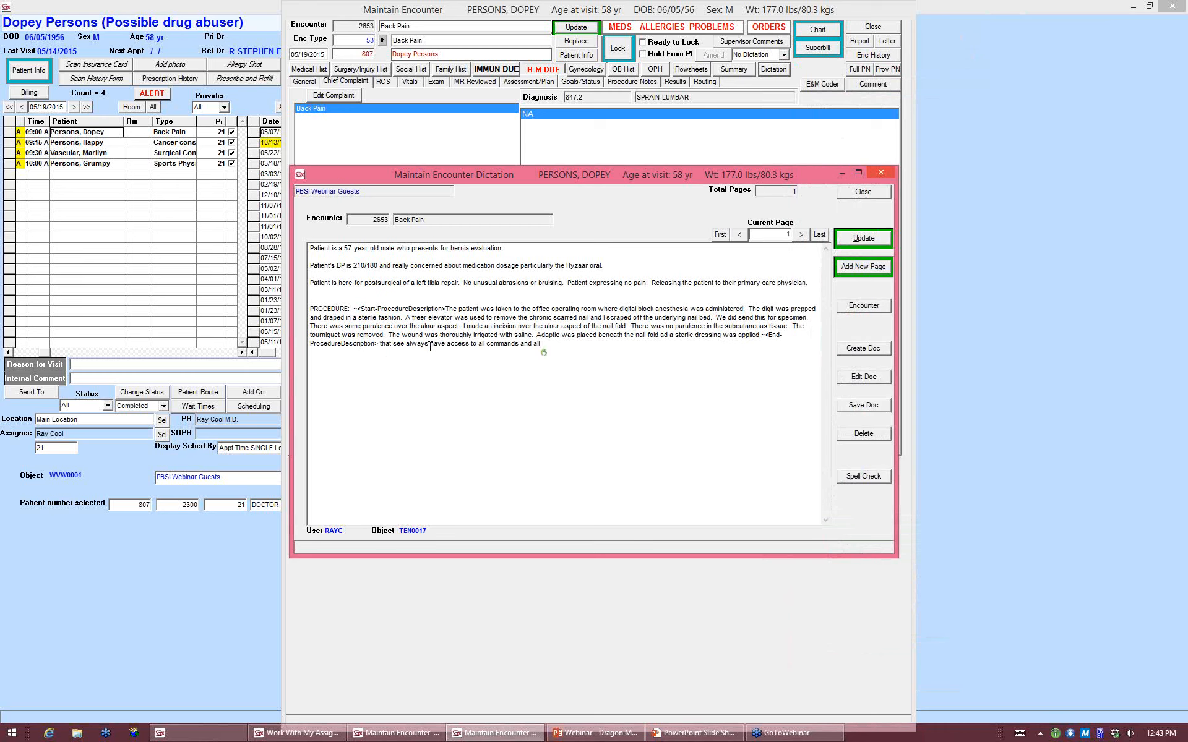
left_click_drag(565, 344, 311, 344)
key("BackSpace")
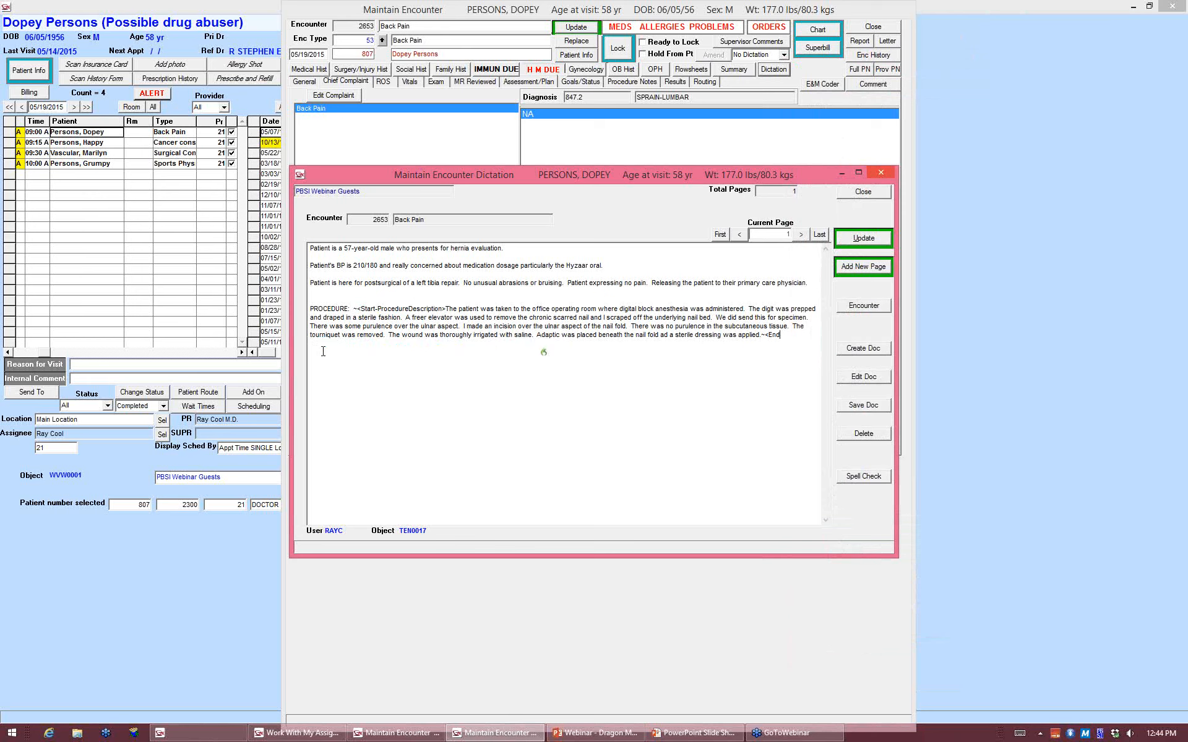
Switch back to the PowerPoint slide show at the 13 Advanced Features slide.
right_click(691, 736)
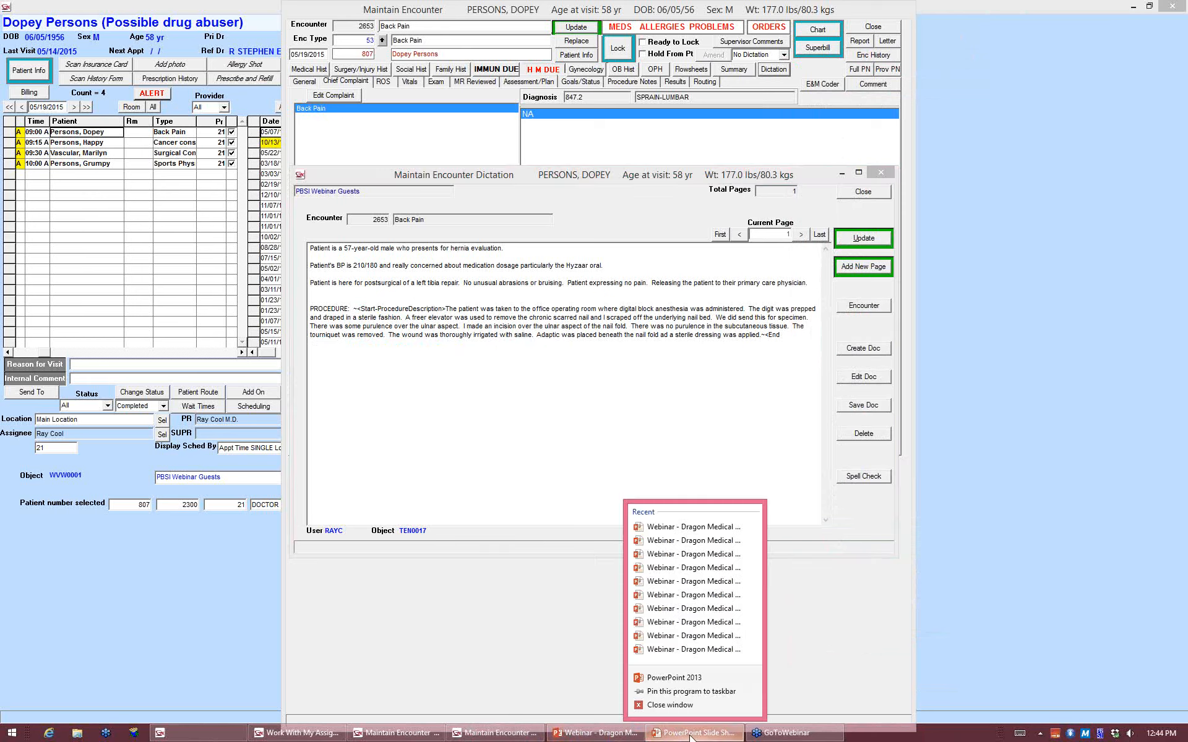
left_click(681, 736)
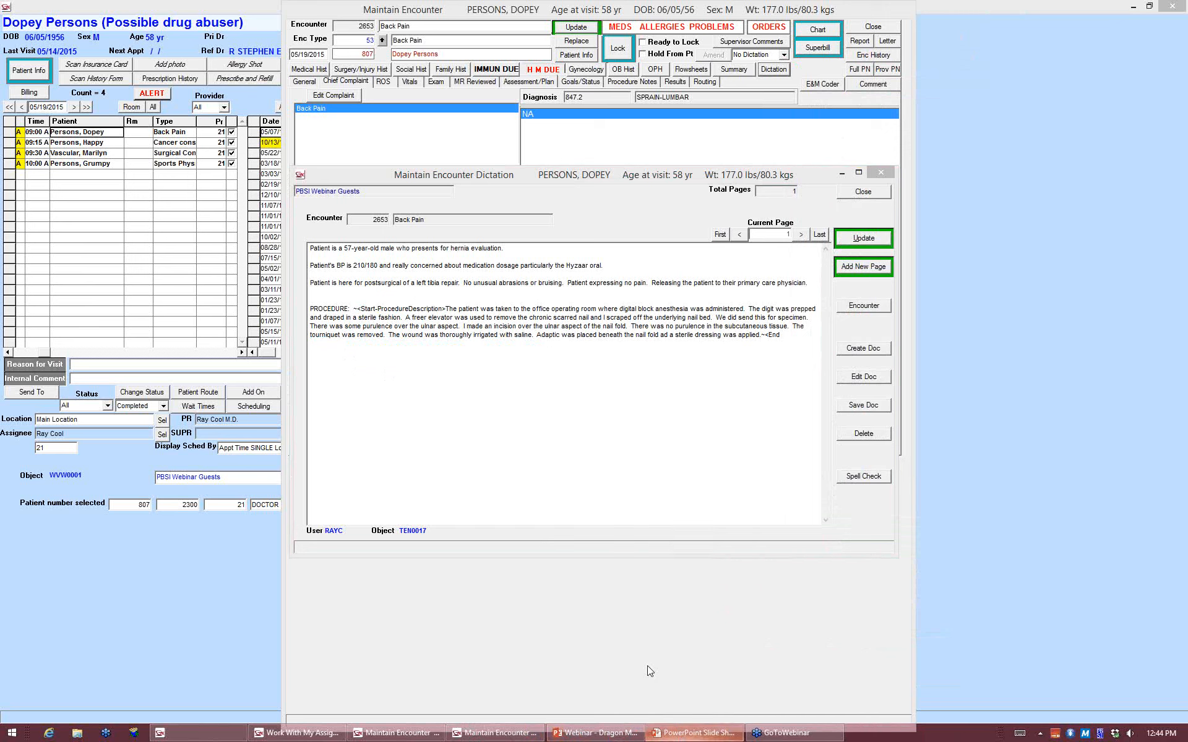
mouse_move(681, 736)
key("alt+Tab")
key("alt+Tab")
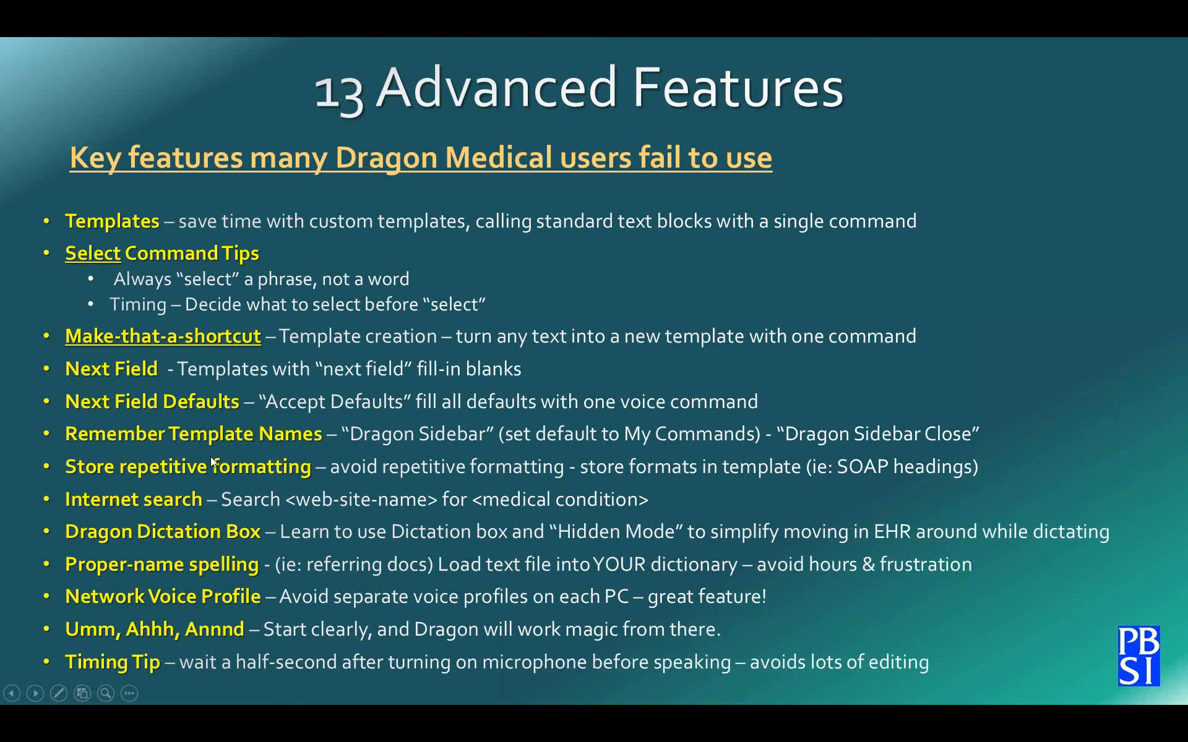